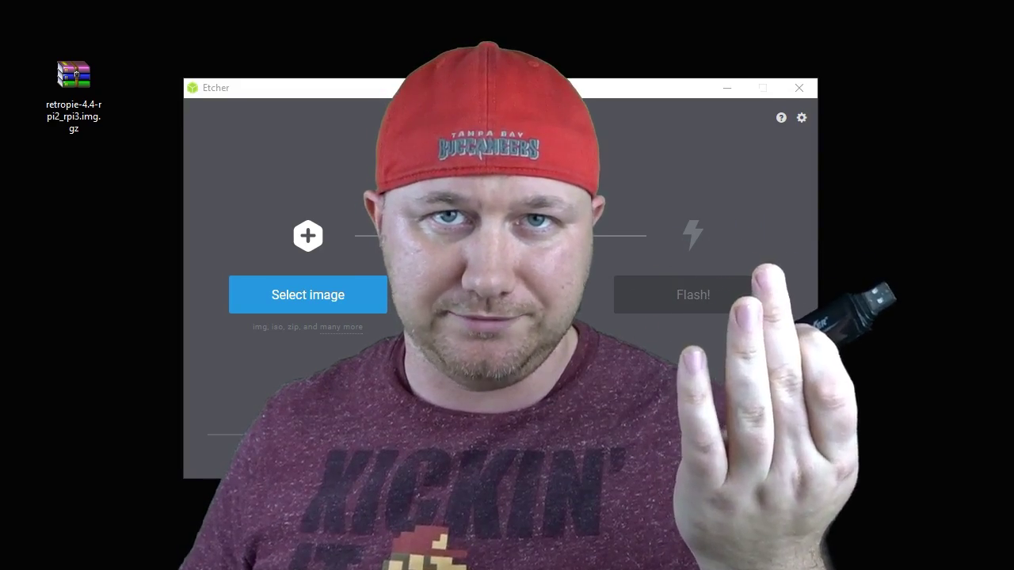
Flash the retropie-4.4-rpi2_rpi3.img.gz image onto the 32.01 GB USB device (F:), and decline formatting drive E:
{"action": "key", "text": "alt+Tab"}
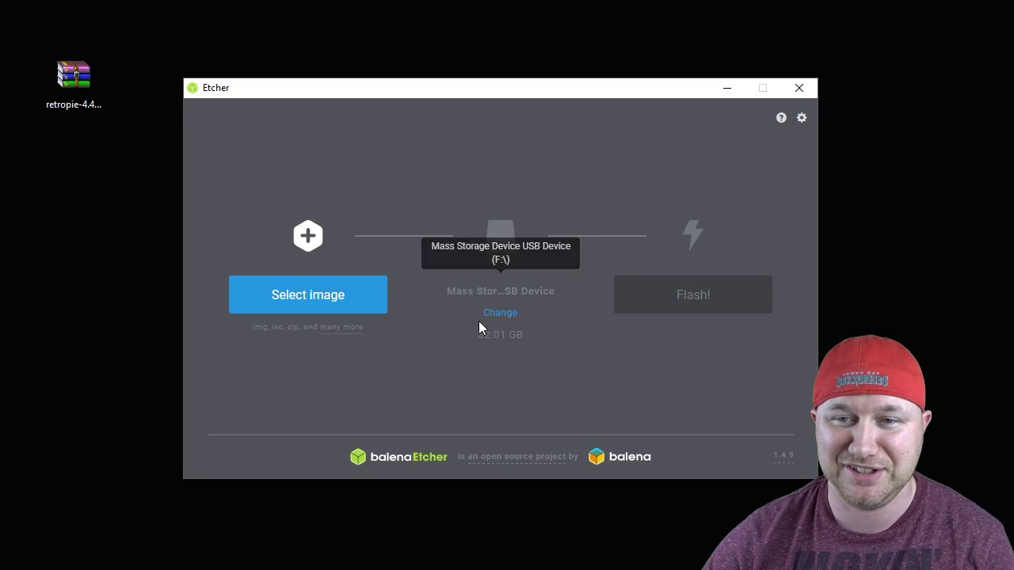
{"action": "left_click", "coordinate": [332, 296]}
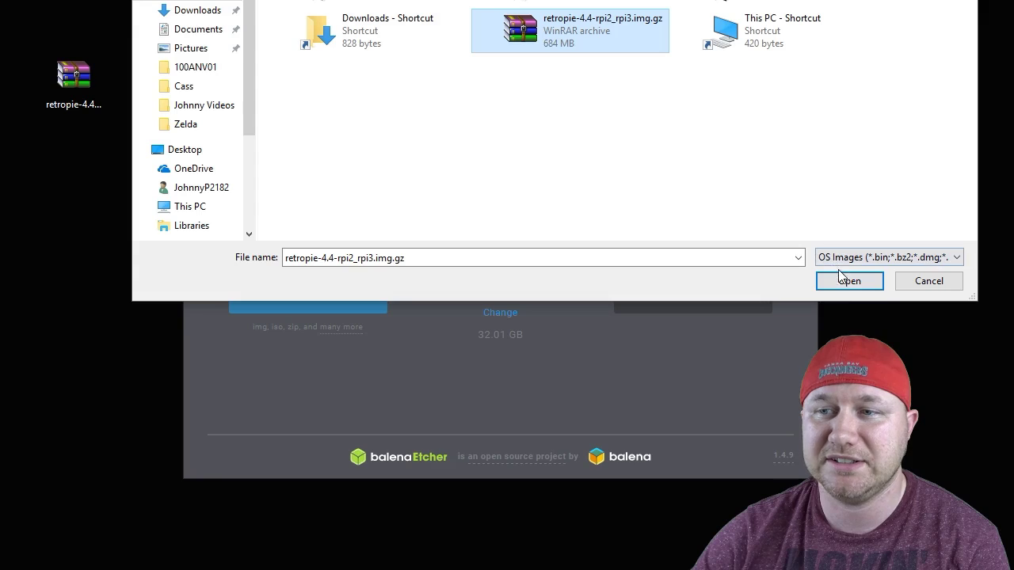
{"action": "left_click", "coordinate": [846, 280]}
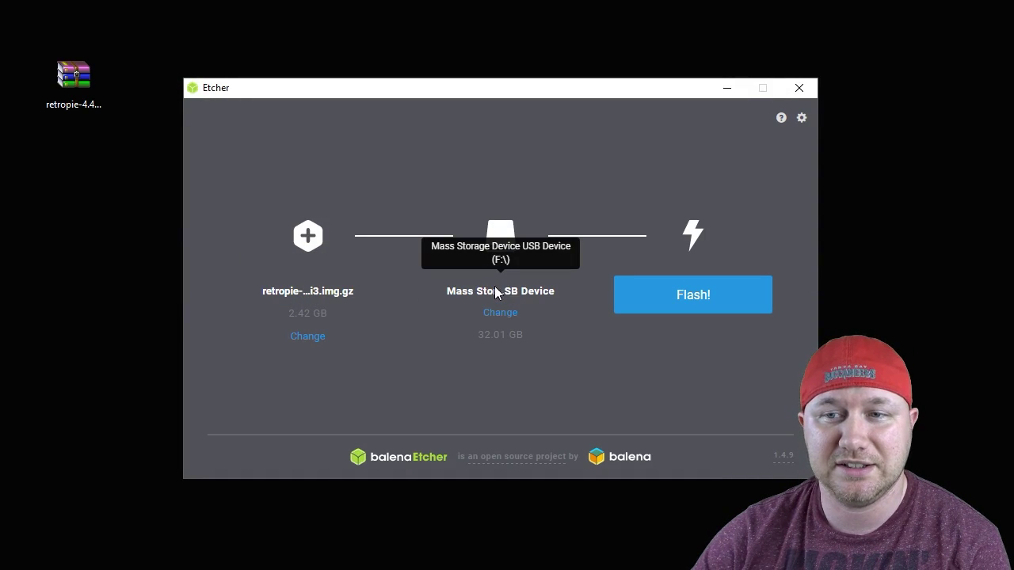
{"action": "left_click", "coordinate": [708, 304]}
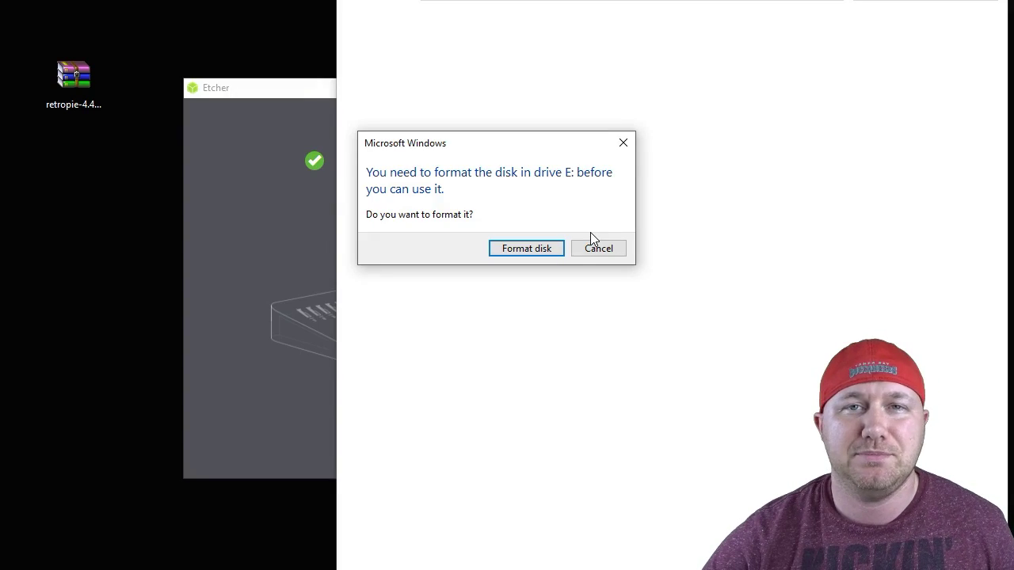
{"action": "left_click", "coordinate": [600, 250]}
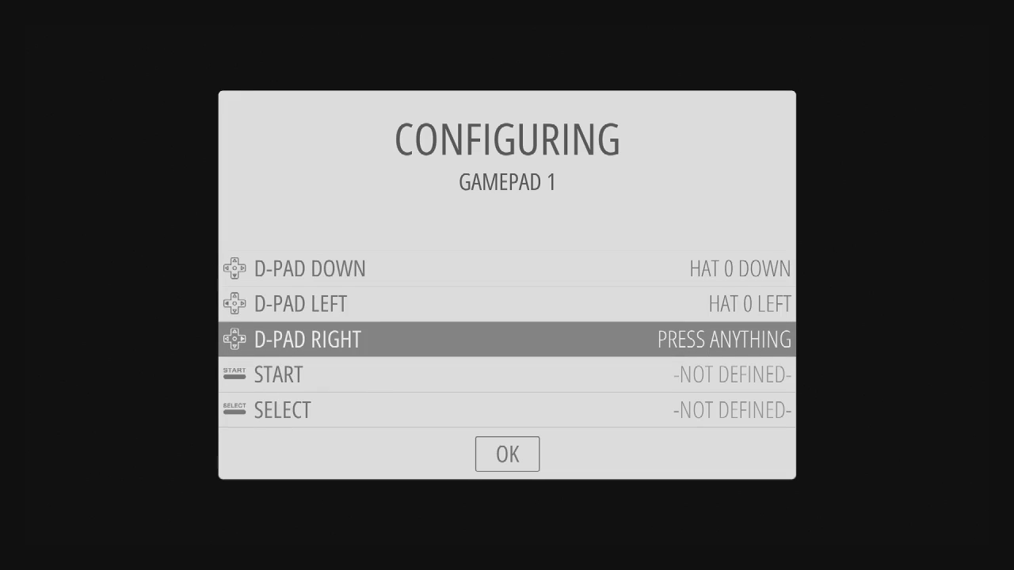
Assign D-pad Right, Start, Select, A, B, X and Y for Gamepad 1, with Y on Button 4
{"action": "key", "text": "Right"}
{"action": "key", "text": "Return"}
{"action": "key", "text": "space"}
{"action": "key", "text": "a"}
{"action": "key", "text": "b"}
{"action": "key", "text": "x"}
{"action": "key", "text": "y"}
Assign left shoulder to Button 6, right shoulder, the triggers to Buttons 8 and 9, and the thumb buttons to Buttons 13 and 14
{"action": "key", "text": "q"}
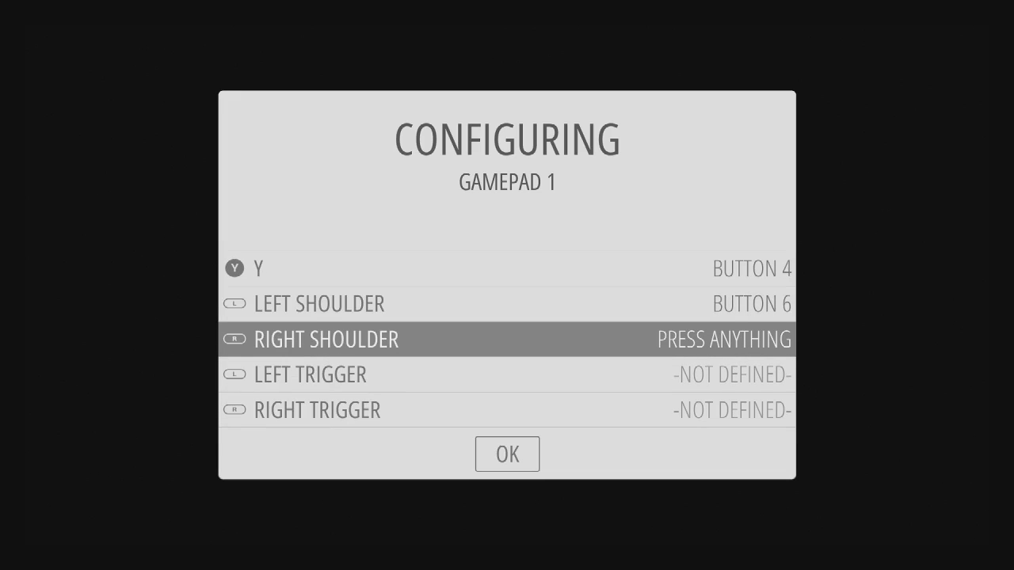
{"action": "key", "text": "w"}
{"action": "key", "text": "e"}
{"action": "key", "text": "r"}
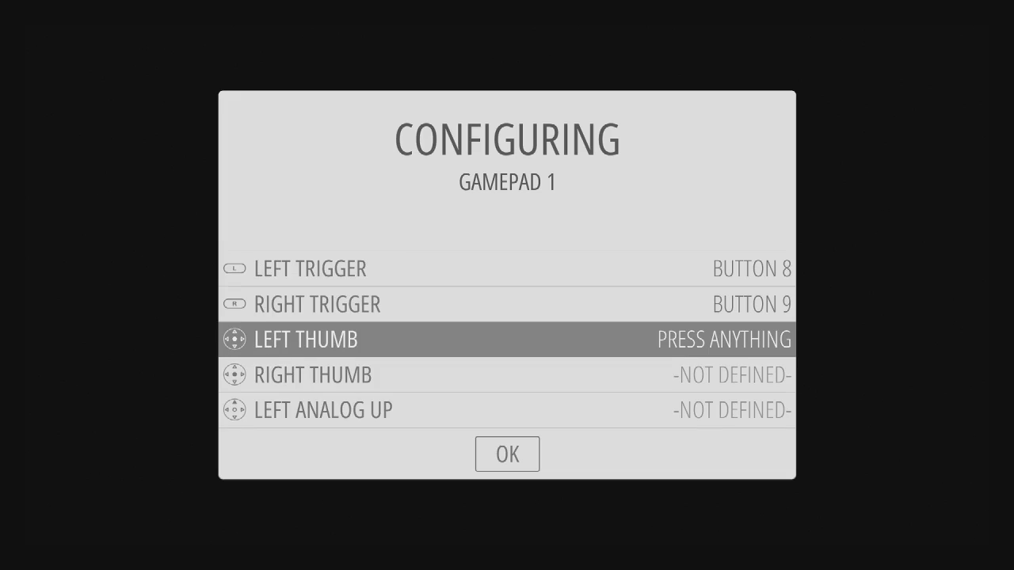
{"action": "key", "text": "t"}
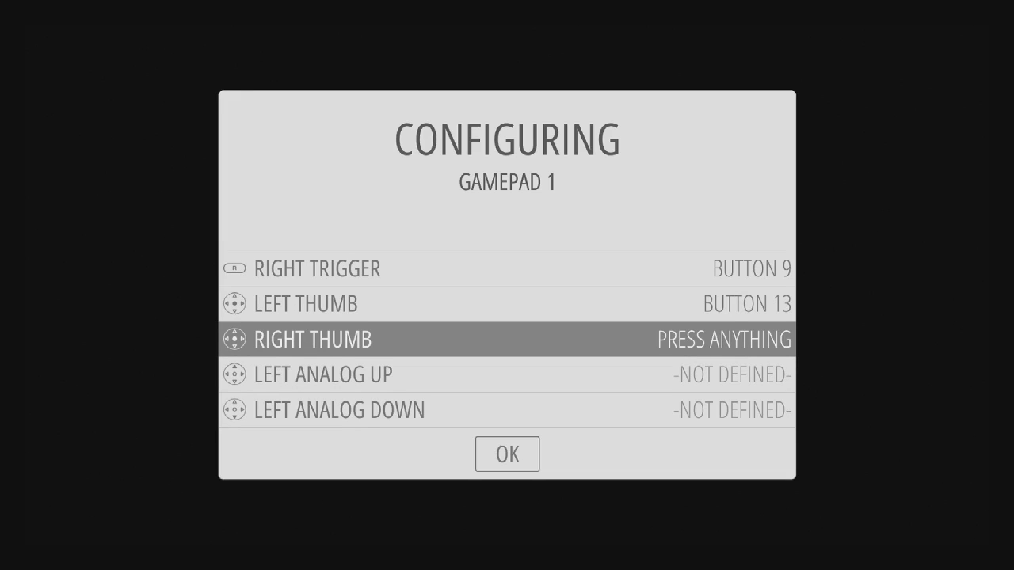
{"action": "key", "text": "y"}
Assign the left analog stick directions, with up on Axis 1-, down, left on Axis 0- and right on Axis 0+
{"action": "key", "text": "Up"}
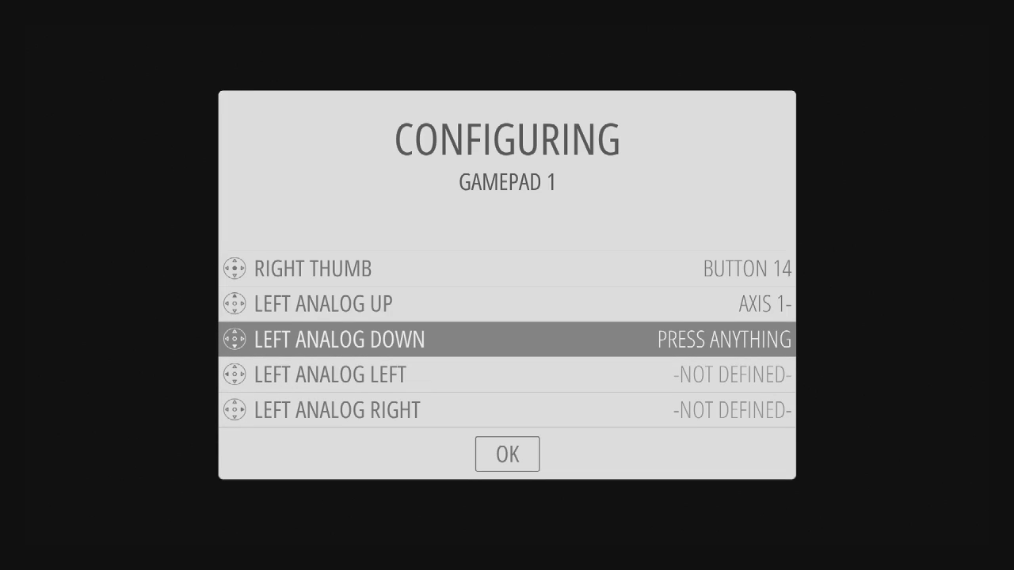
{"action": "key", "text": "Down"}
{"action": "key", "text": "Left"}
{"action": "key", "text": "Right"}
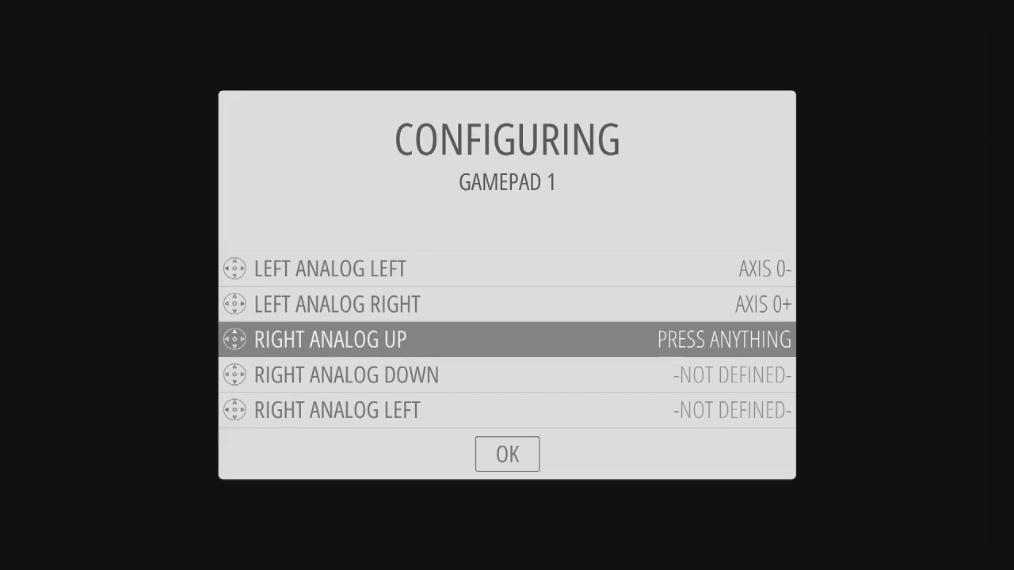
Assign right analog up/down to Axis 3-/3+, left/right to Axis 2-/2+, Hotkey Enable to Button 13, and accept the gamepad configuration
{"action": "key", "text": "Up"}
{"action": "key", "text": "Down"}
{"action": "key", "text": "Left"}
{"action": "key", "text": "Right"}
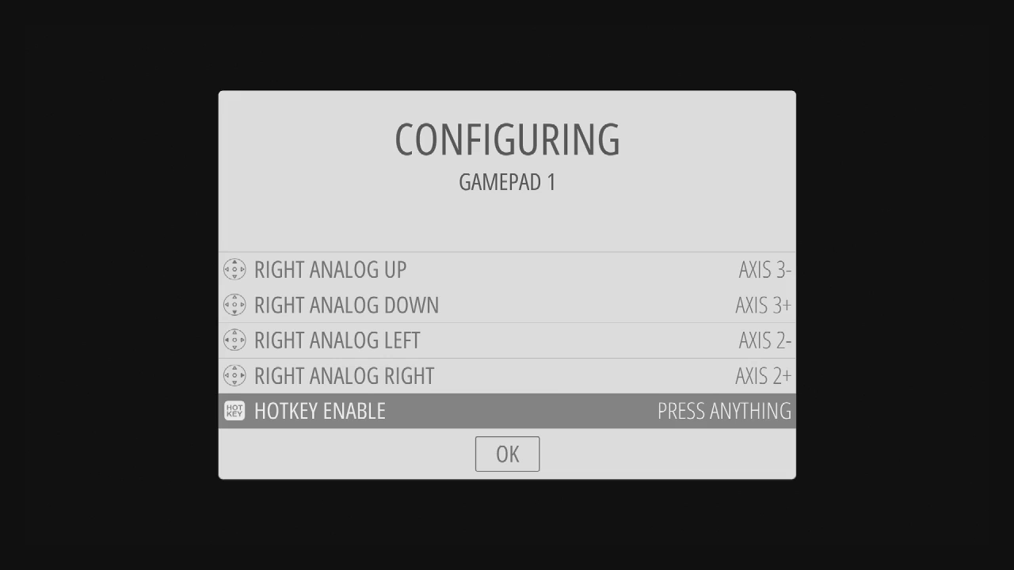
{"action": "key", "text": "Return"}
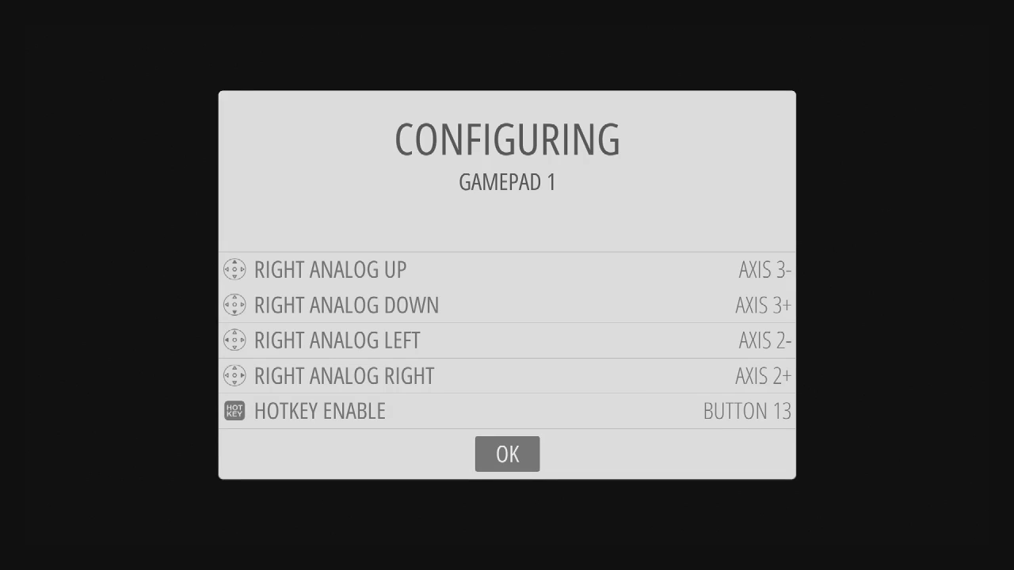
{"action": "key", "text": "Return"}
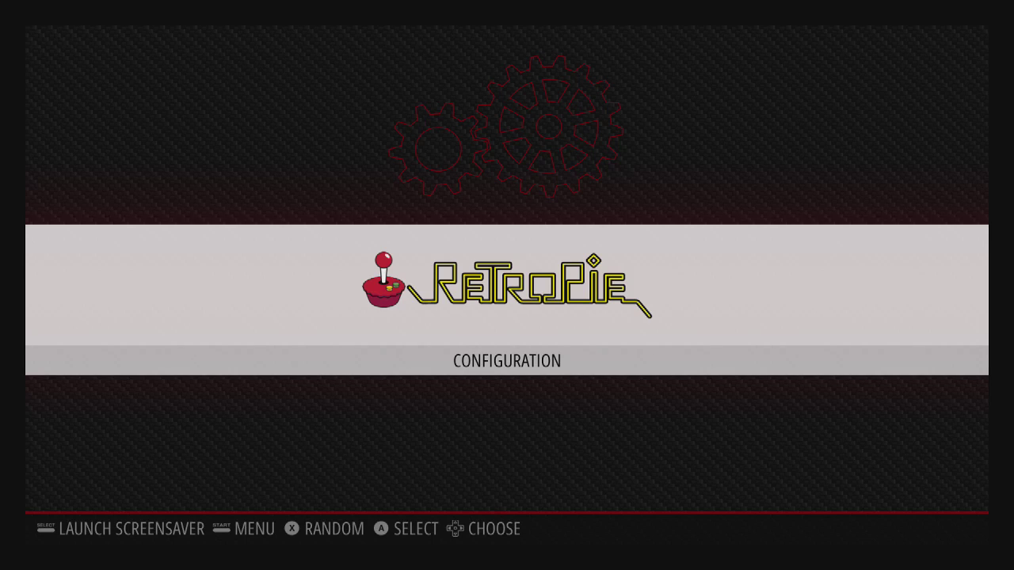
Launch the RetroPie Setup script from the RetroPie configuration entries
{"action": "key", "text": "Return"}
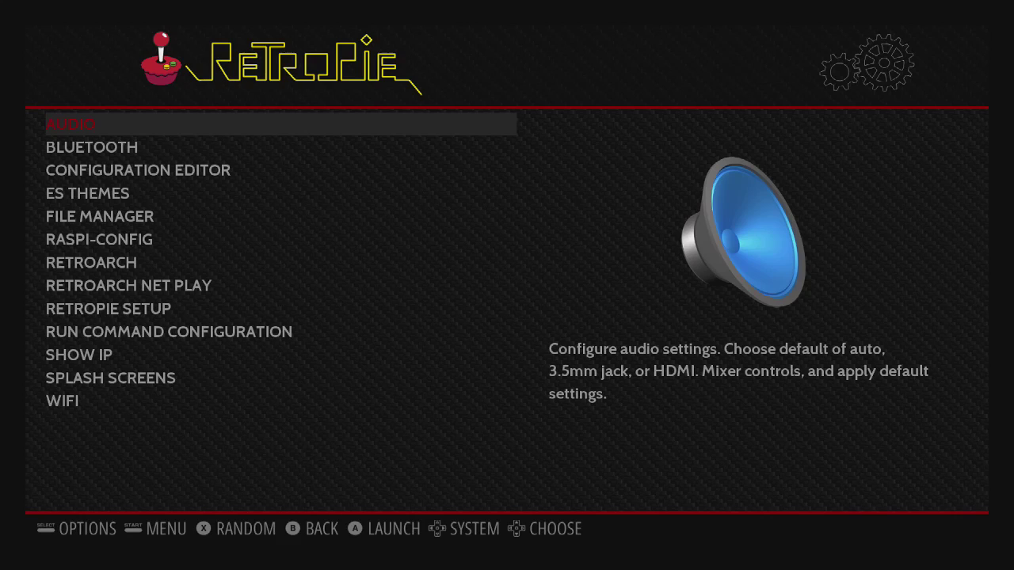
{"action": "key", "text": "Down"}
{"action": "key", "text": "Down"}
{"action": "key", "text": "Down"}
{"action": "key", "text": "Down"}
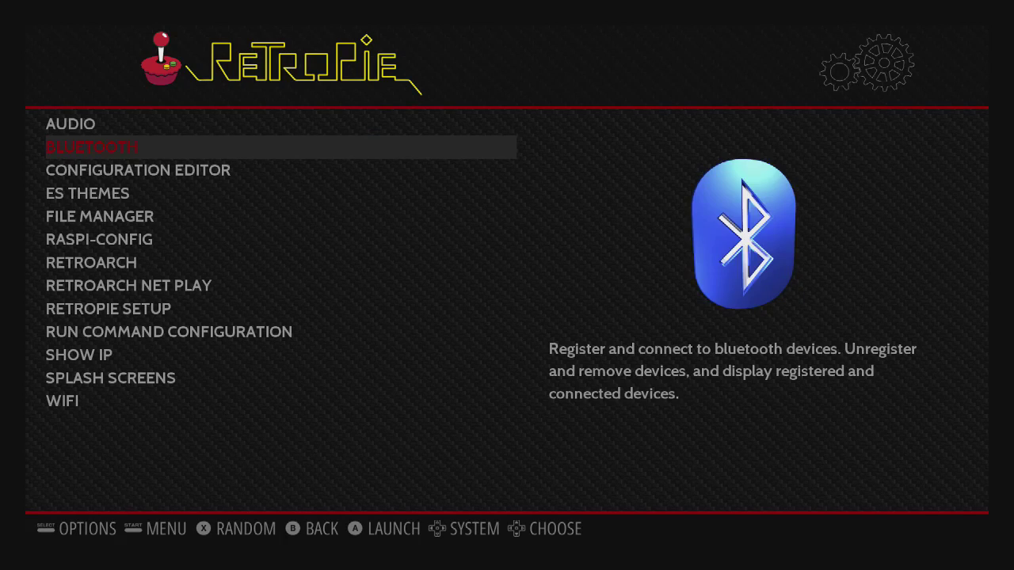
{"action": "key", "text": "Down"}
{"action": "key", "text": "Down"}
{"action": "key", "text": "Down"}
{"action": "key", "text": "Down"}
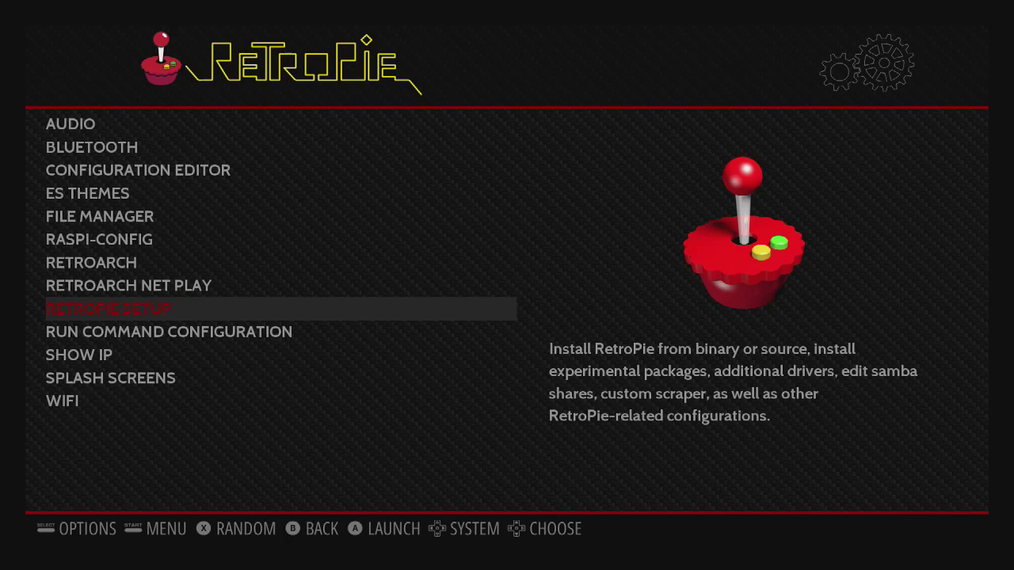
{"action": "key", "text": "Return"}
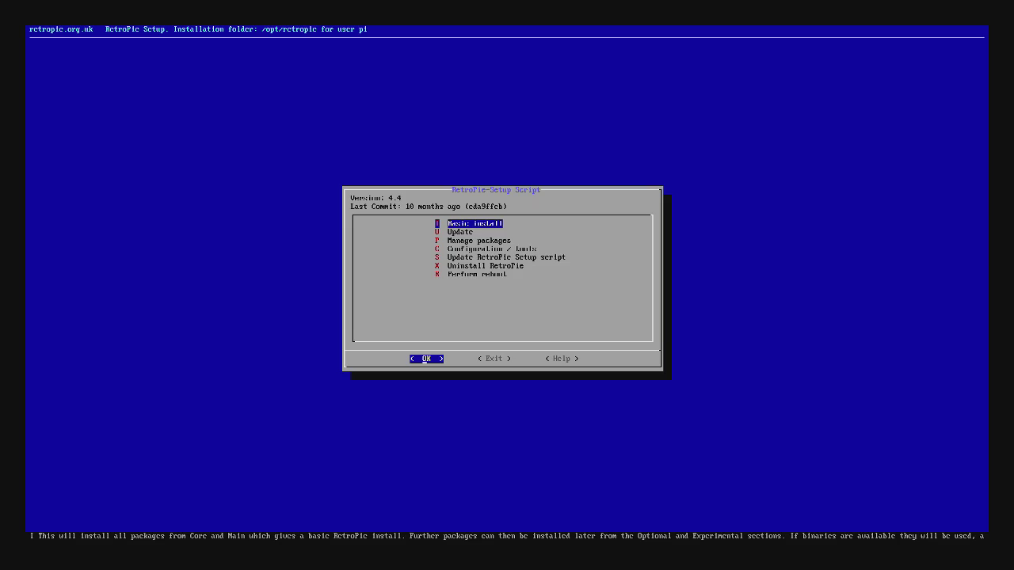
Request an update of the installed packages, back out at the confirmation, and exit the setup script
{"action": "key", "text": "Down"}
{"action": "key", "text": "Return"}
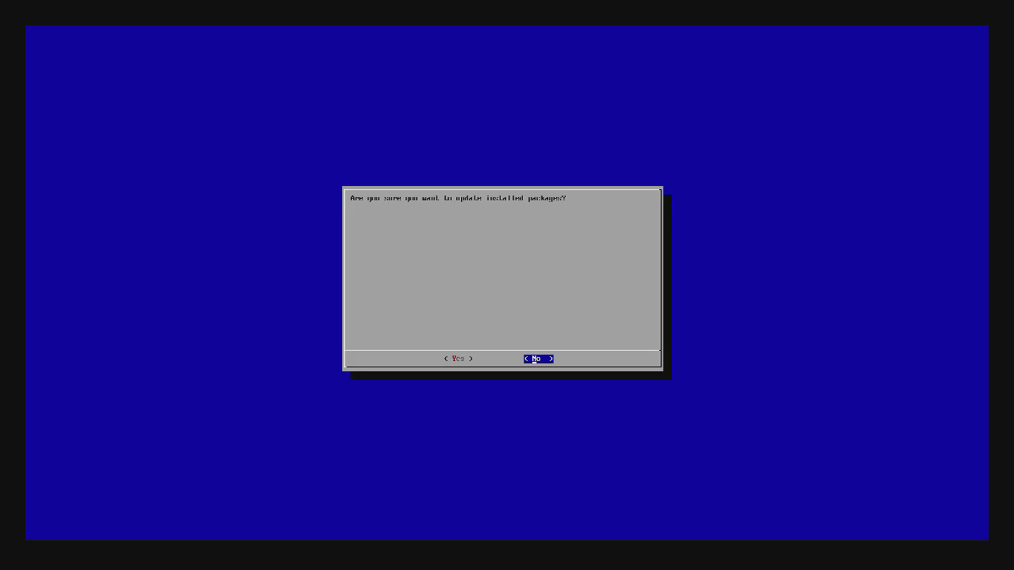
{"action": "key", "text": "Left"}
{"action": "key", "text": "Return"}
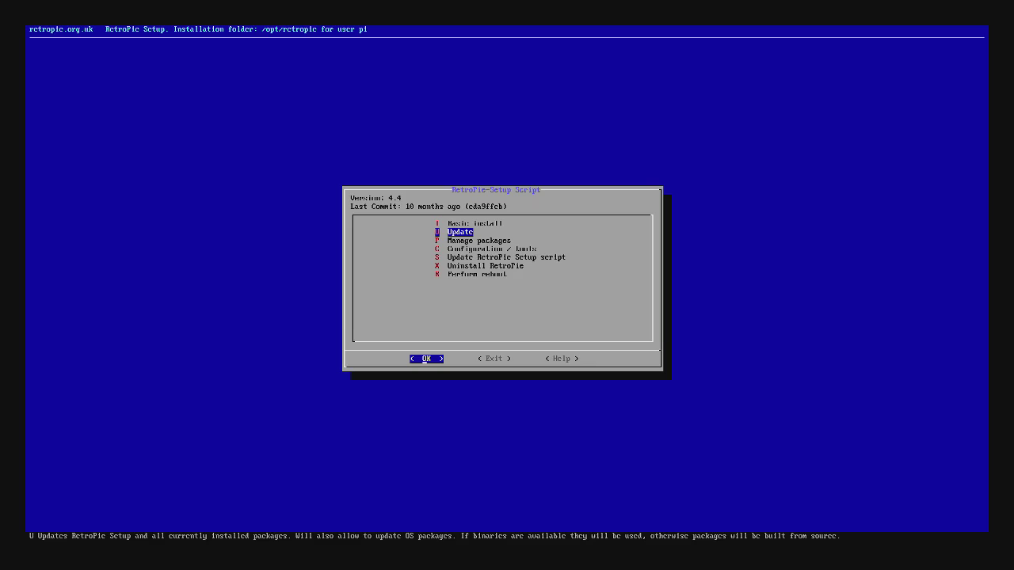
{"action": "key", "text": "Right"}
{"action": "key", "text": "Return"}
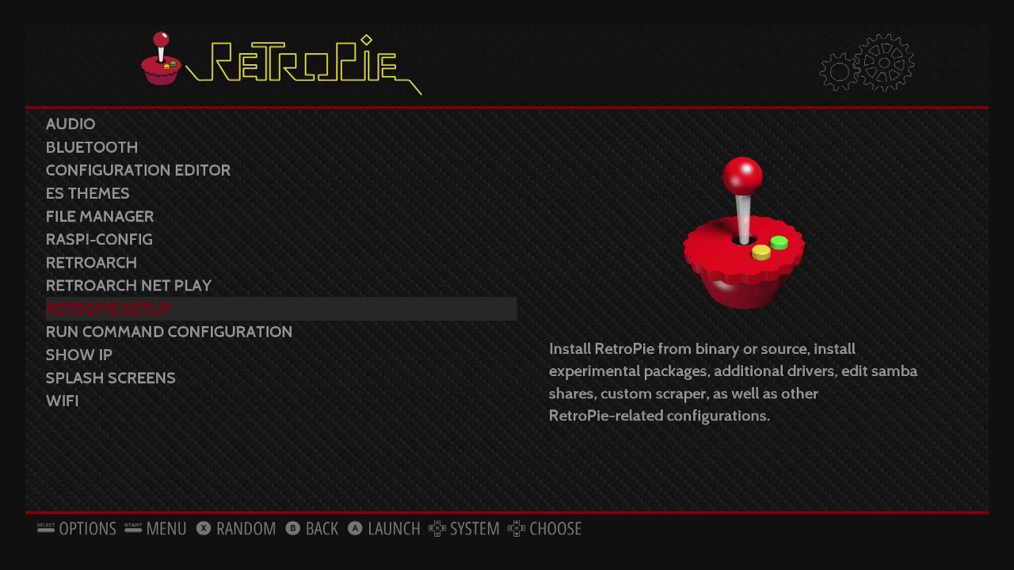
Look up the RetroPie's IP address with Show IP and close the report
{"action": "key", "text": "Down"}
{"action": "key", "text": "Down"}
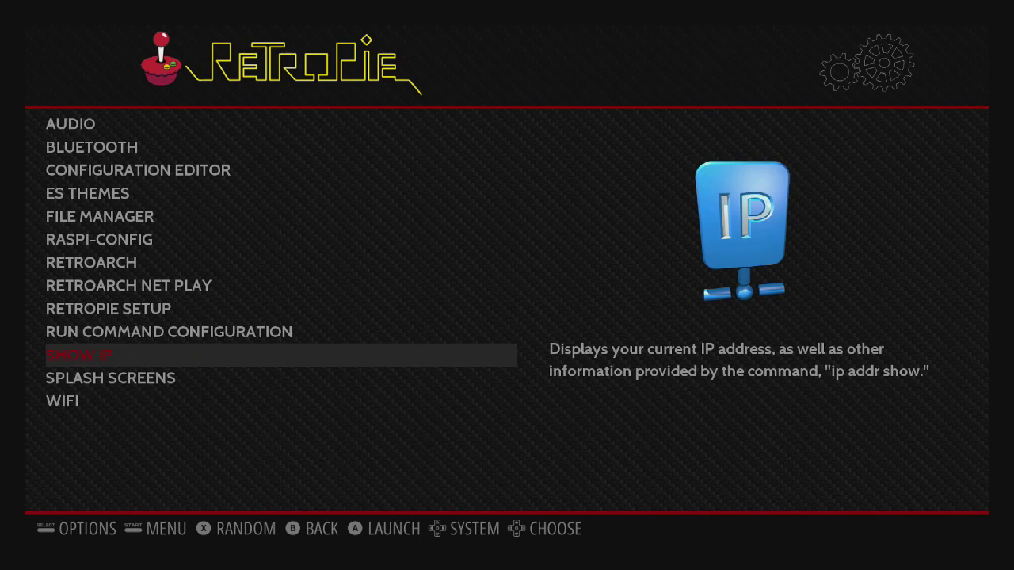
{"action": "key", "text": "Return"}
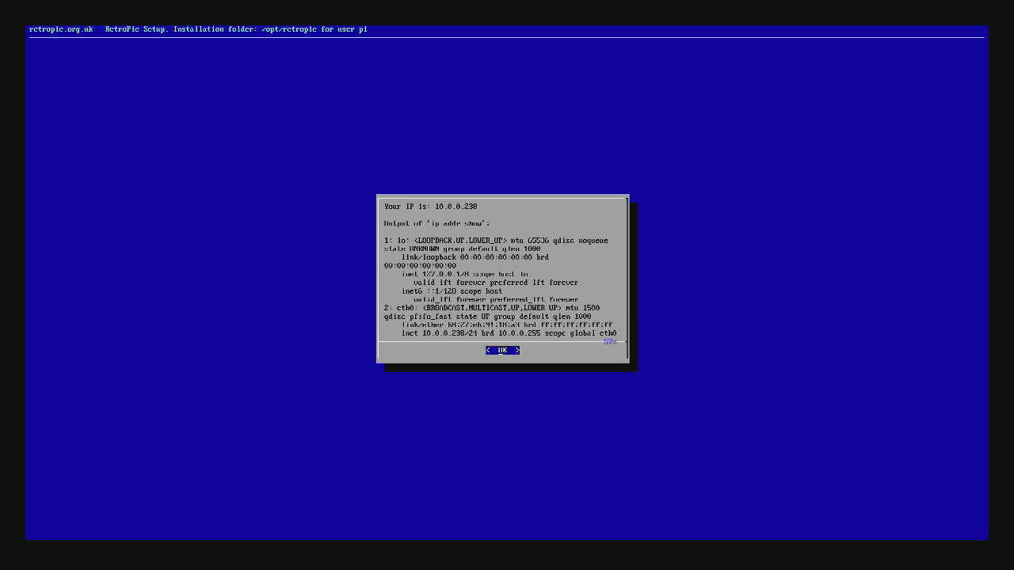
{"action": "key", "text": "Return"}
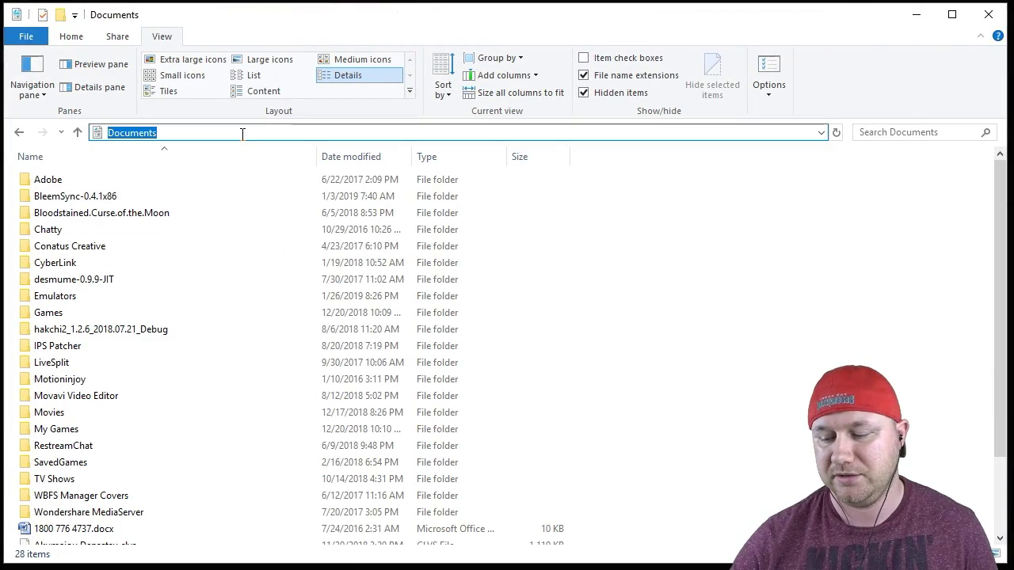
Open the RetroPie's network shares on the Windows PC at \\10.0.0.238 in File Explorer
{"action": "key", "text": "BackSpace"}
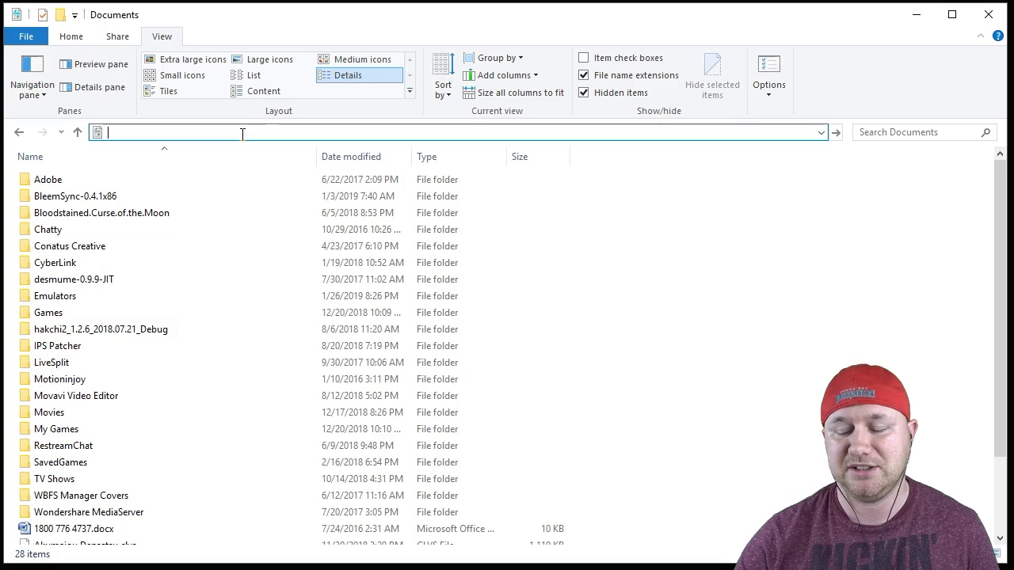
{"action": "type", "text": "\\\\"}
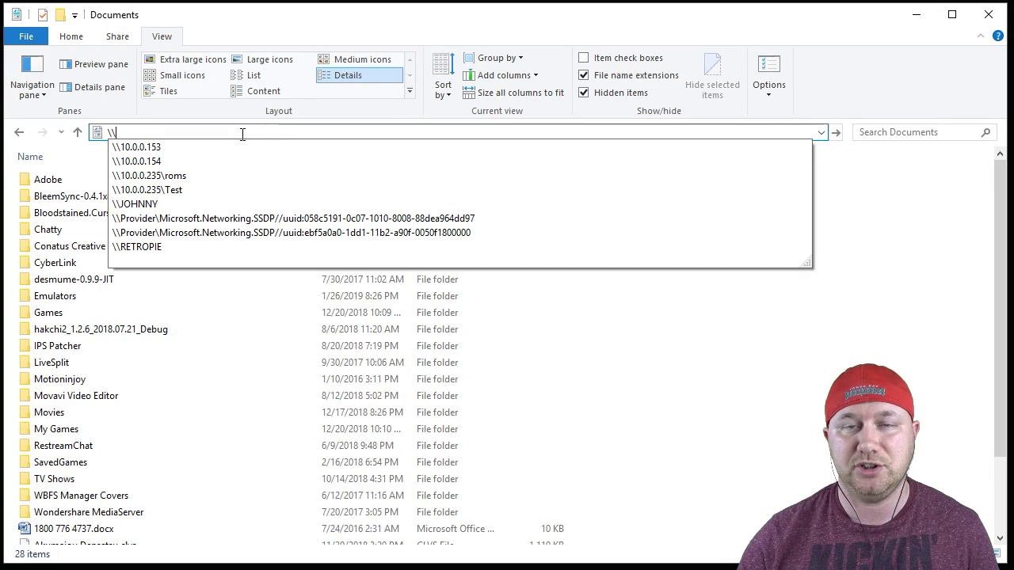
{"action": "type", "text": "10."}
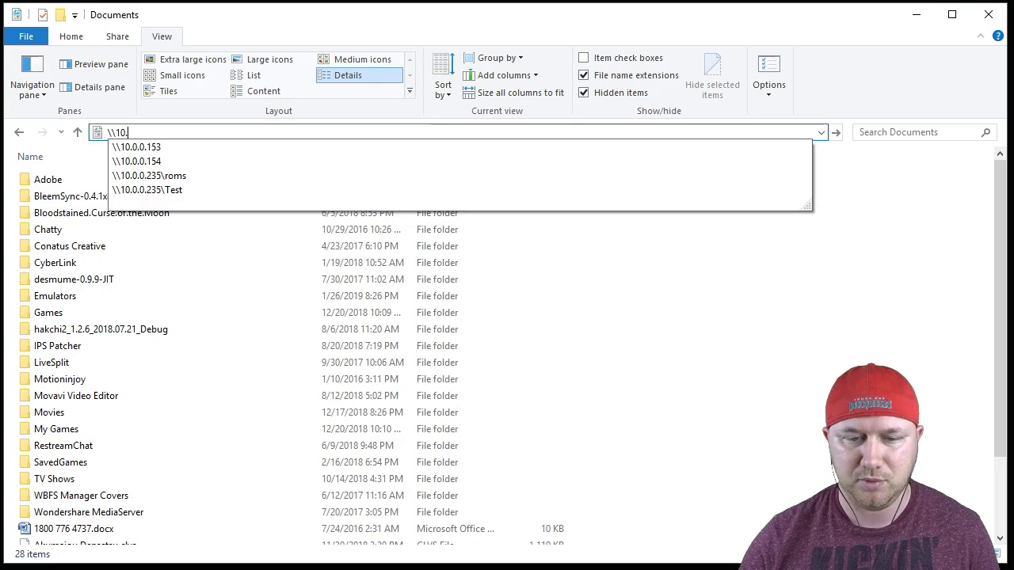
{"action": "type", "text": "0.0.238"}
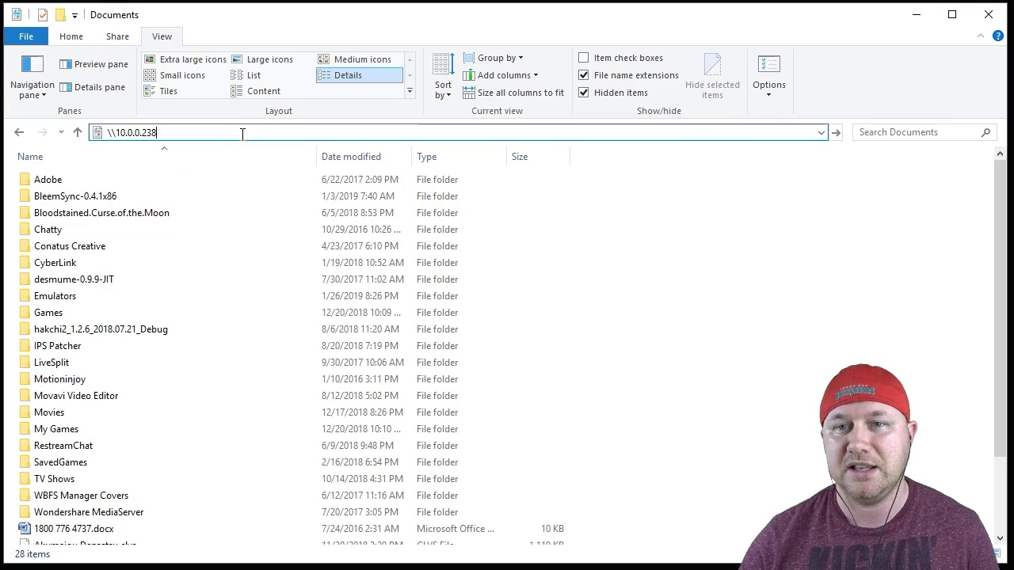
{"action": "key", "text": "Return"}
{"action": "key", "text": "ctrl+shift+6"}
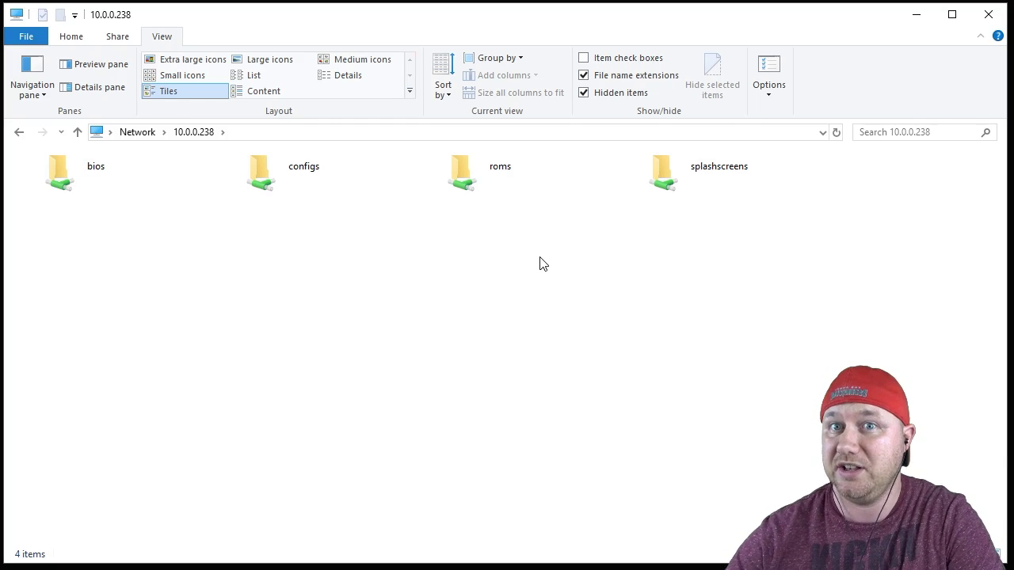
Copy the loose BIOS files, except BIOS.zip, from the downloaded BIOS folder into the RetroPie's bios share
{"action": "double_click", "coordinate": [95, 179]}
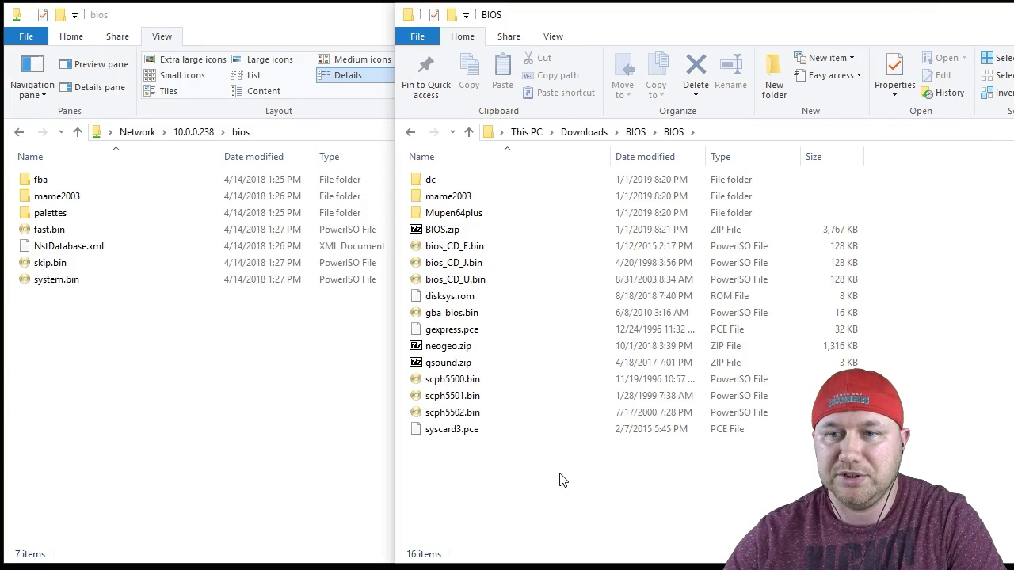
{"action": "left_click_drag", "start_coordinate": [561, 480], "coordinate": [151, 418]}
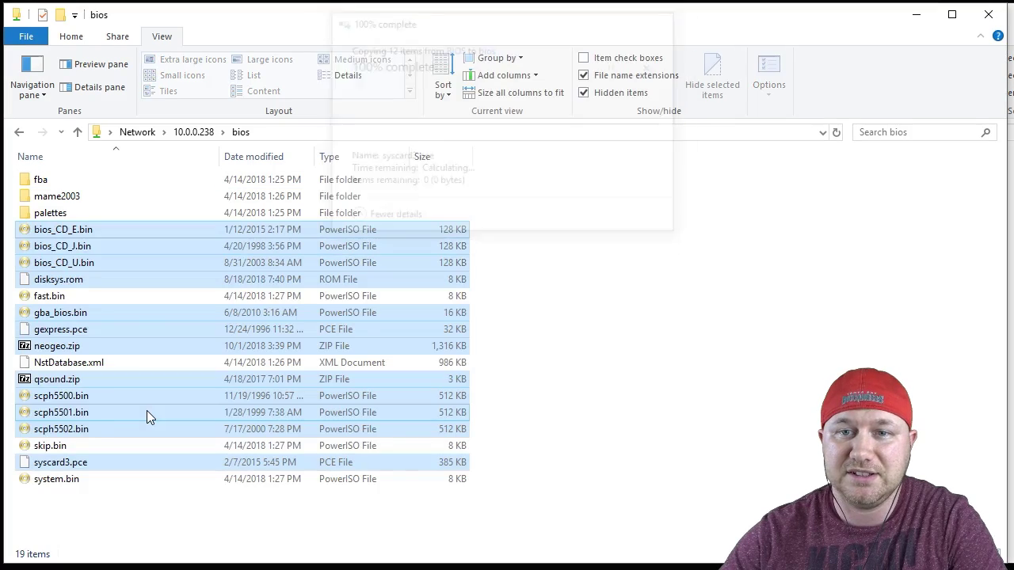
{"action": "left_click", "coordinate": [590, 354]}
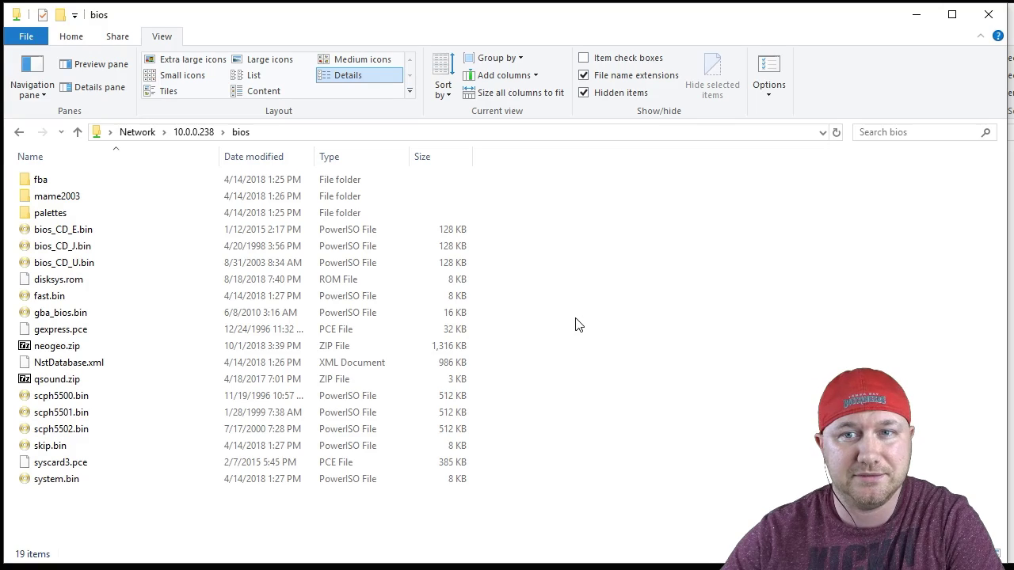
Open the RetroPie's roms share and look through its game system folders
{"action": "left_click", "coordinate": [19, 132]}
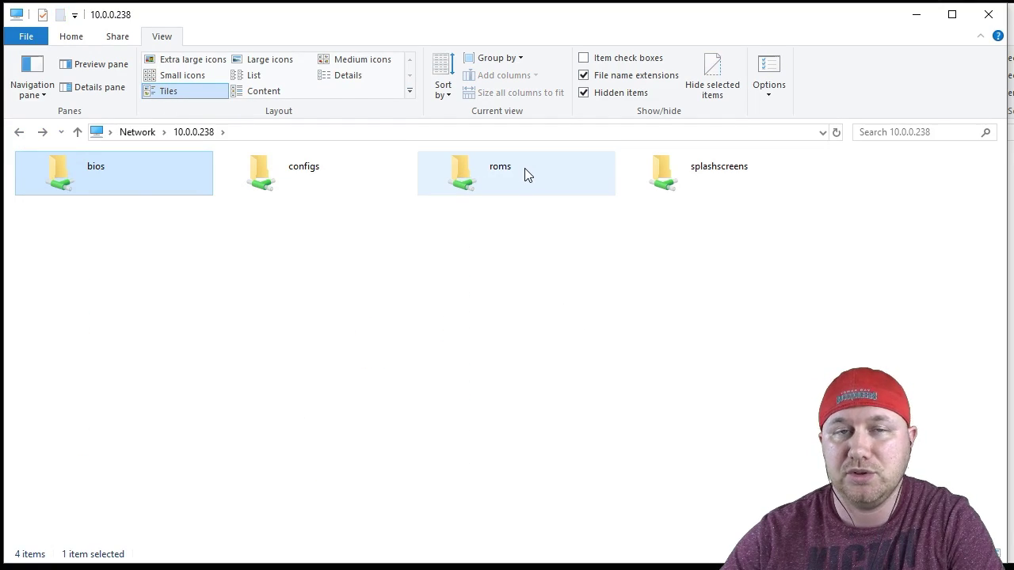
{"action": "double_click", "coordinate": [524, 168]}
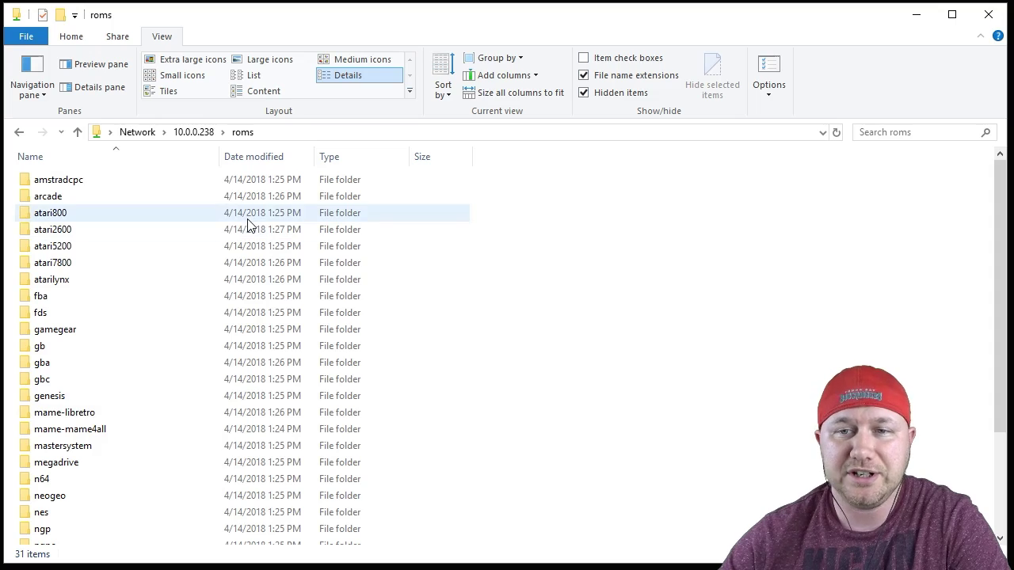
{"action": "scroll", "coordinate": [89, 266], "scroll_direction": "down", "scroll_amount": 3}
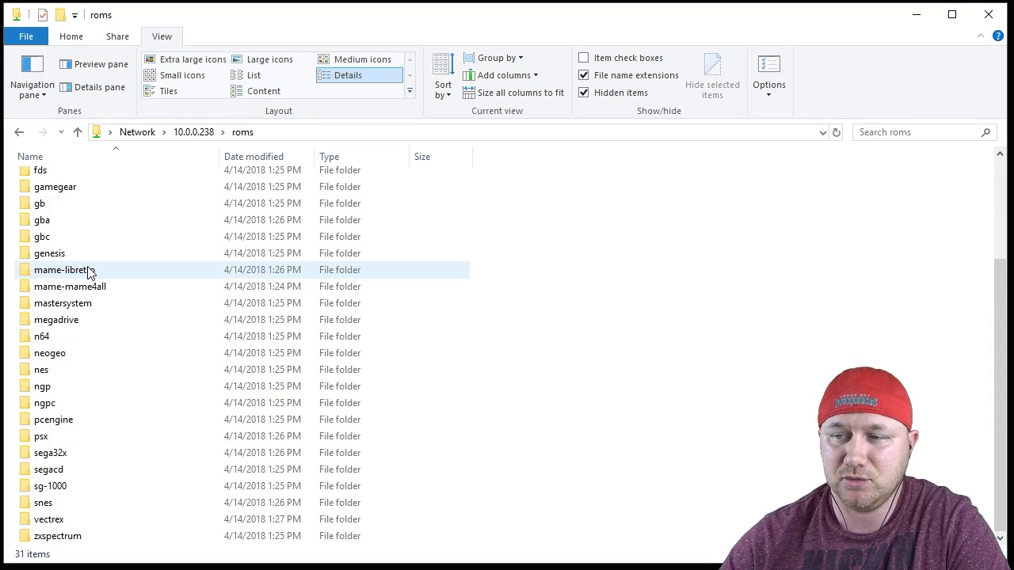
{"action": "scroll", "coordinate": [364, 420], "scroll_direction": "up", "scroll_amount": 3}
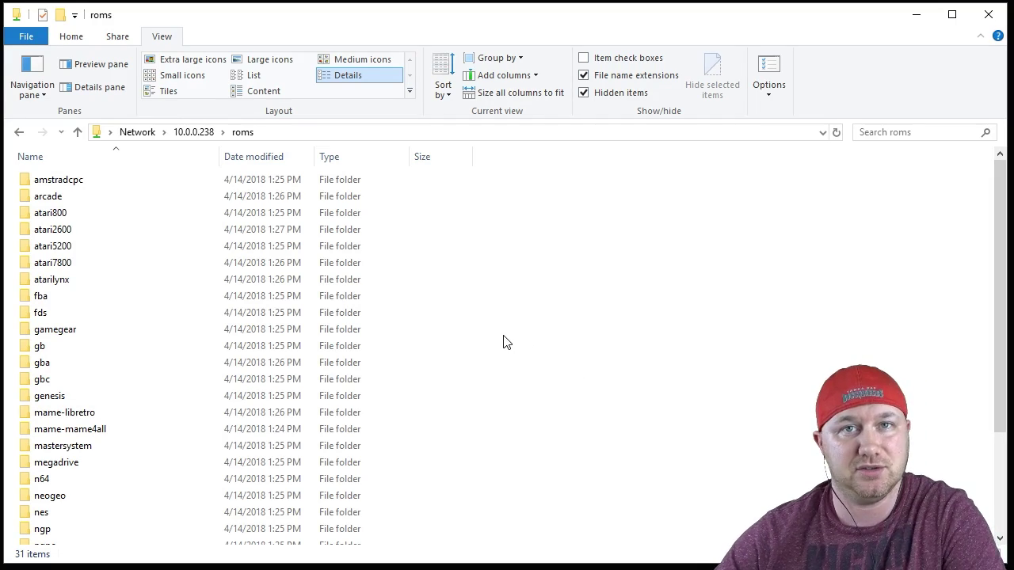
Copy the three Game Boy ROMs from Akumajou Dracula through Aladdin (U) (S).zip into the roms share's gb folder and check that folder
{"action": "key", "text": "alt+Tab"}
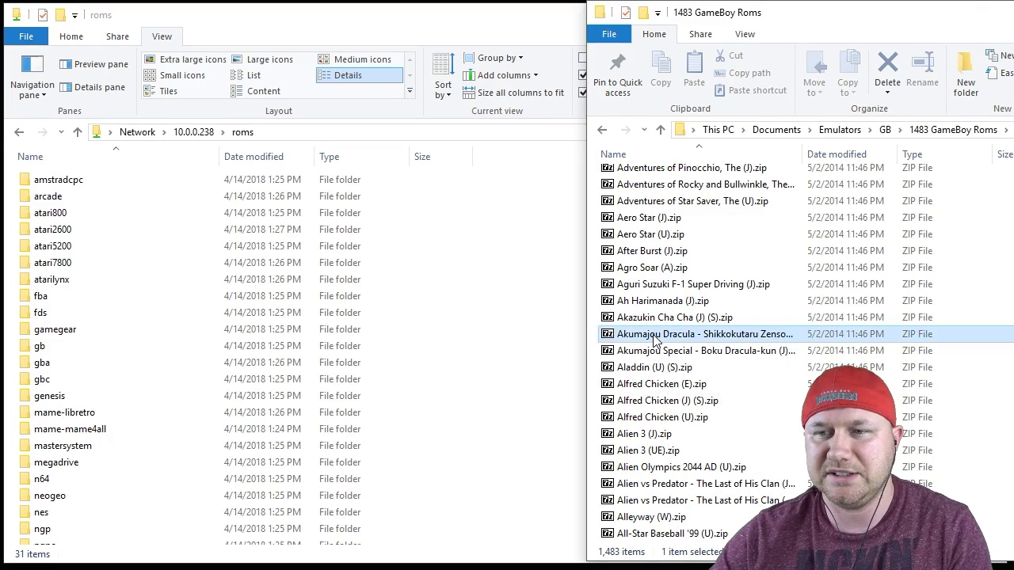
{"action": "left_click", "coordinate": [655, 350]}
{"action": "left_click", "coordinate": [655, 367], "text": "shift"}
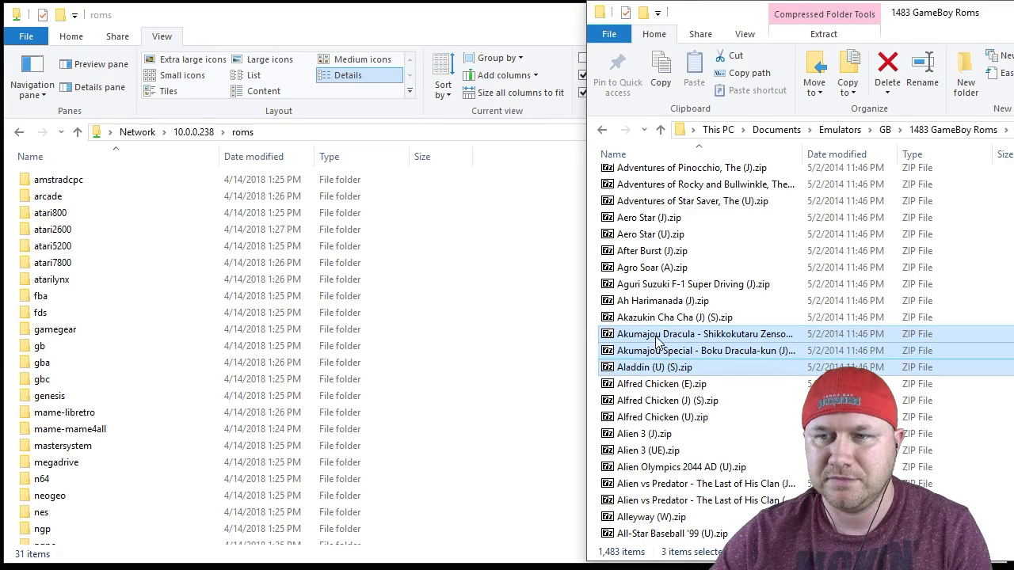
{"action": "left_click_drag", "start_coordinate": [657, 338], "coordinate": [47, 347]}
{"action": "double_click", "coordinate": [269, 349]}
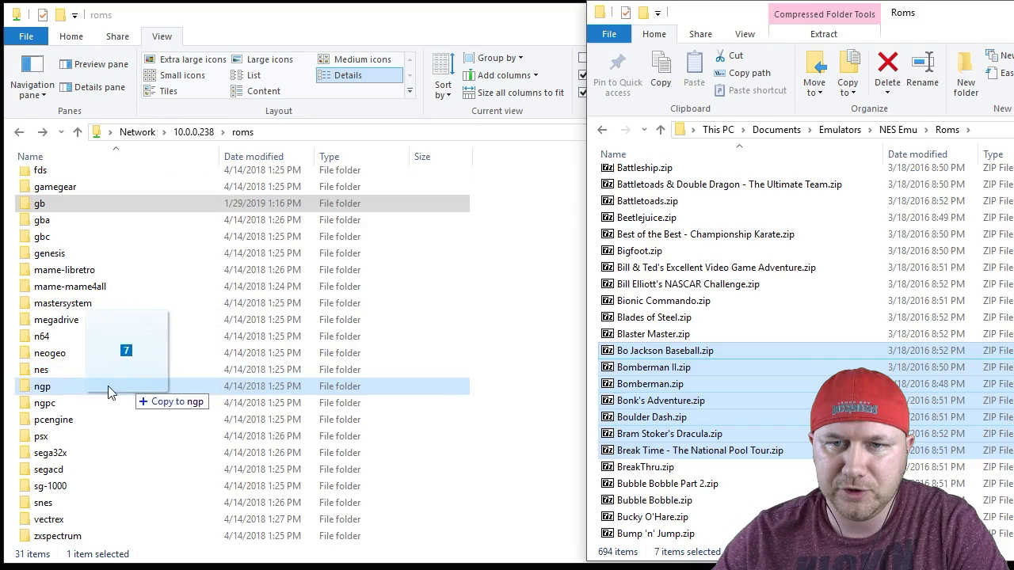
Copy seven NES ROMs, Bo Jackson Baseball through Break Time, into nes and six SNES ROMs, ABC Monday Night Football through Addams Family, into snes
{"action": "left_click_drag", "start_coordinate": [108, 385], "coordinate": [41, 374]}
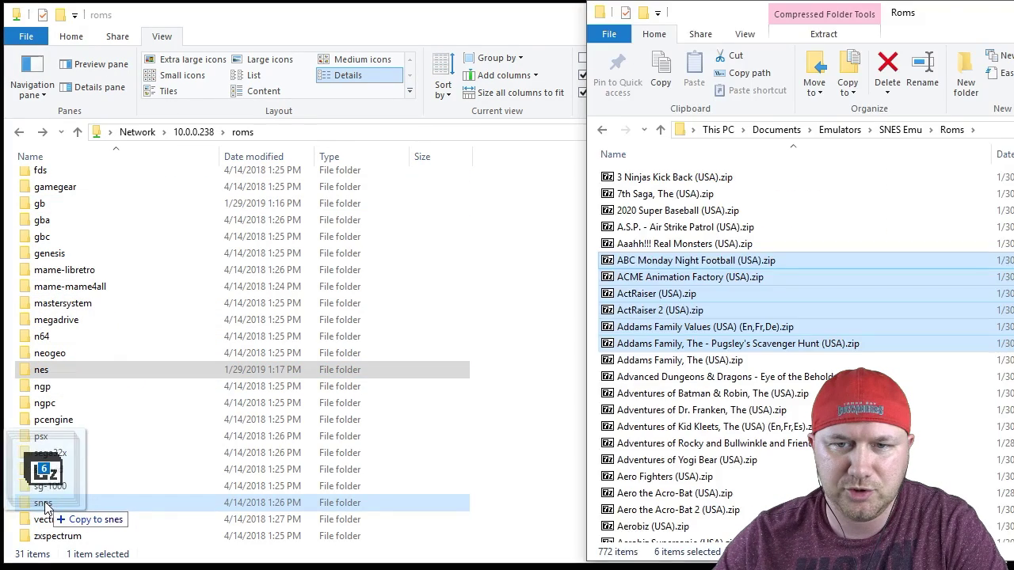
{"action": "left_click_drag", "start_coordinate": [50, 502], "coordinate": [55, 504]}
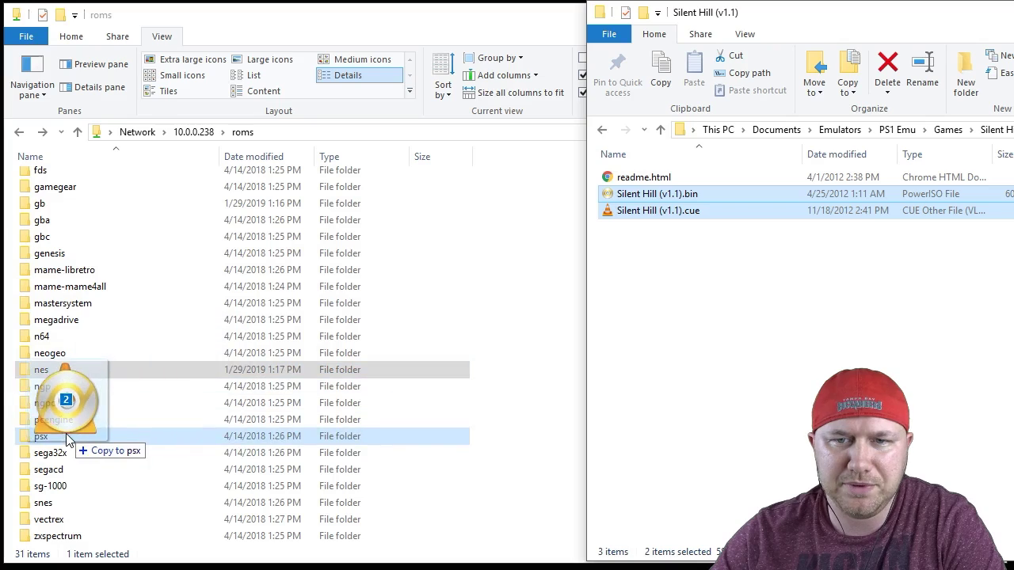
Copy Silent Hill (v1.1).bin and Silent Hill (v1.1).cue into the roms share's psx folder and open that folder
{"action": "left_click_drag", "start_coordinate": [68, 443], "coordinate": [39, 436]}
{"action": "double_click", "coordinate": [40, 436]}
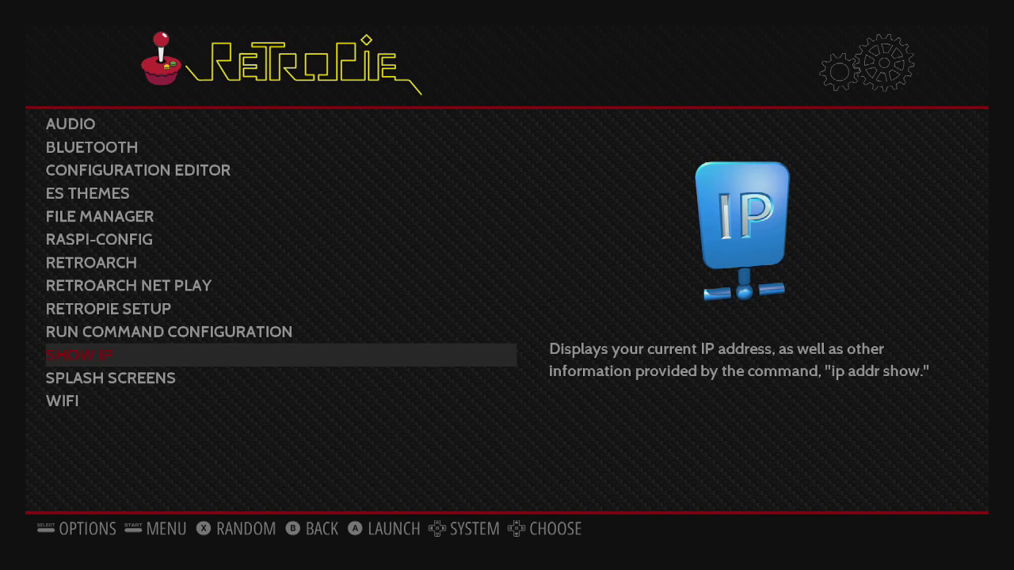
Restart RetroPie through the main menu's Quit options so that the copied games are loaded
{"action": "key", "text": "Return"}
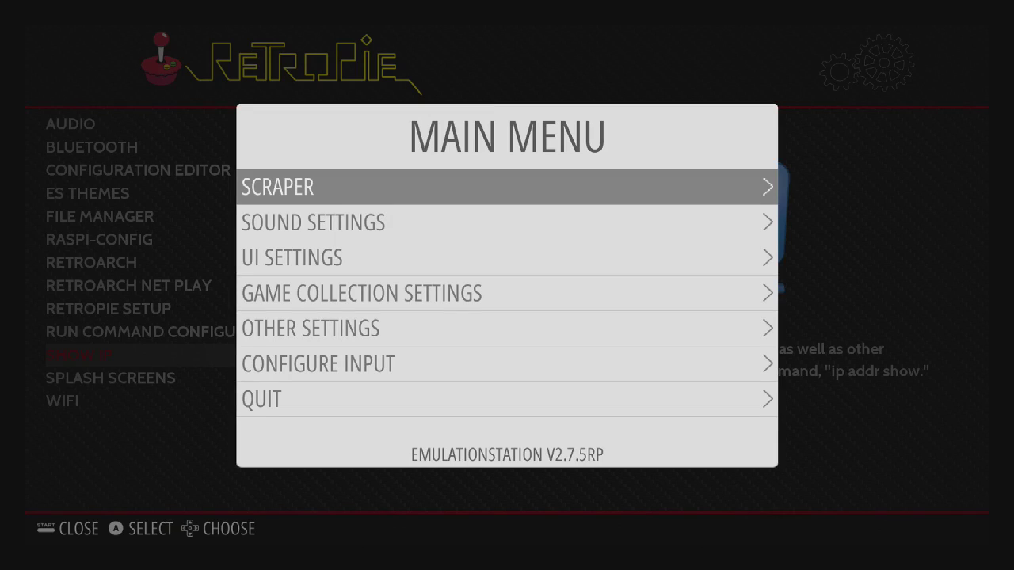
{"action": "key", "text": "Down"}
{"action": "key", "text": "Down"}
{"action": "key", "text": "Down"}
{"action": "key", "text": "Down"}
{"action": "key", "text": "Down"}
{"action": "key", "text": "Down"}
{"action": "key", "text": "Return"}
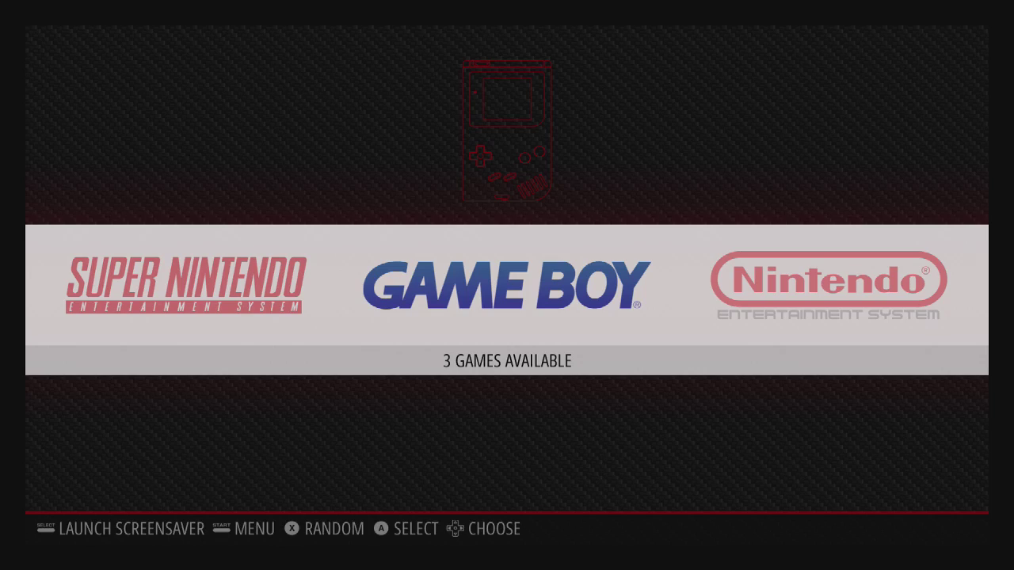
Look through the available game systems and the Game Boy and NES game lists
{"action": "key", "text": "Right"}
{"action": "key", "text": "Right"}
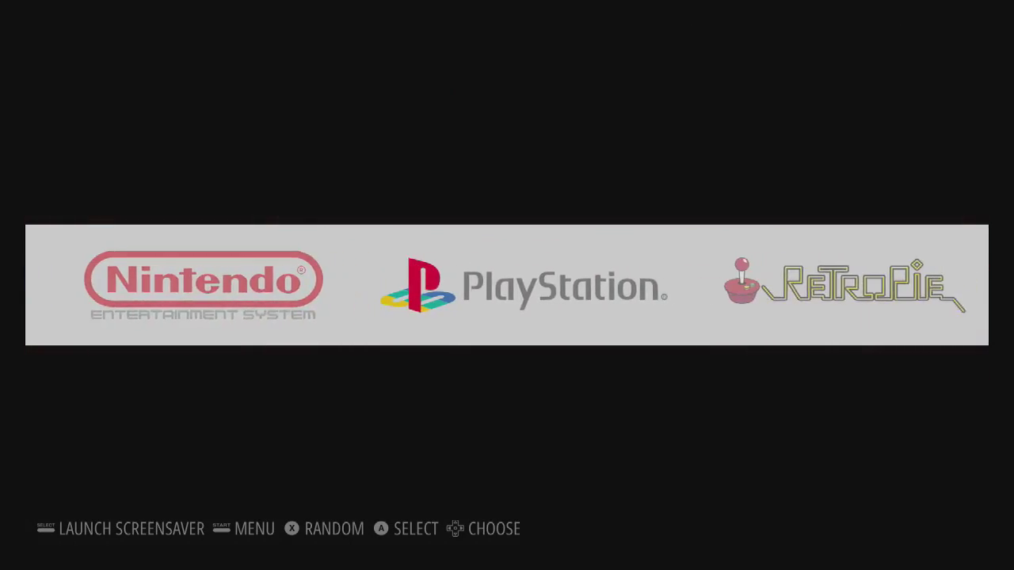
{"action": "key", "text": "Right"}
{"action": "key", "text": "Right"}
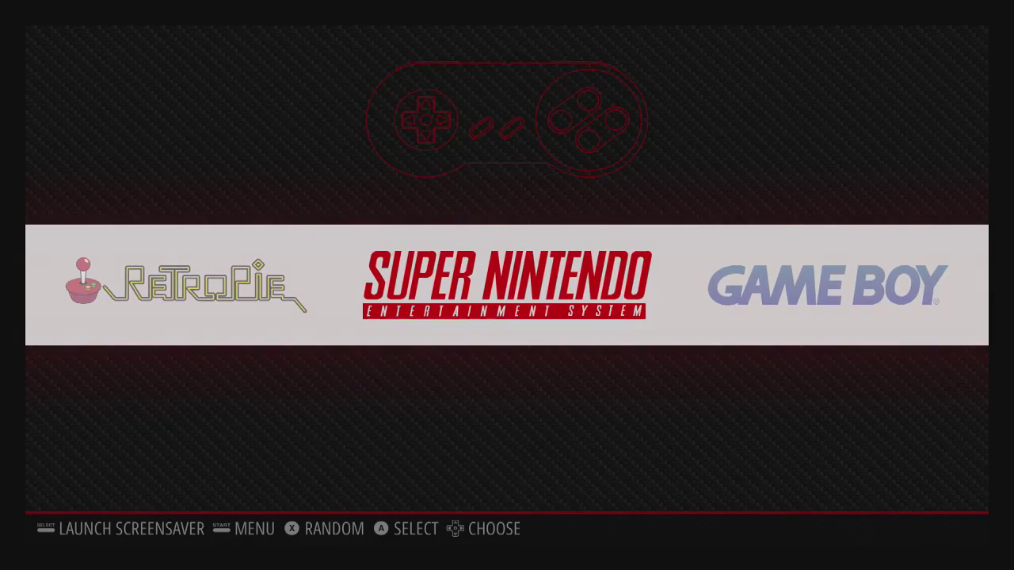
{"action": "key", "text": "Return"}
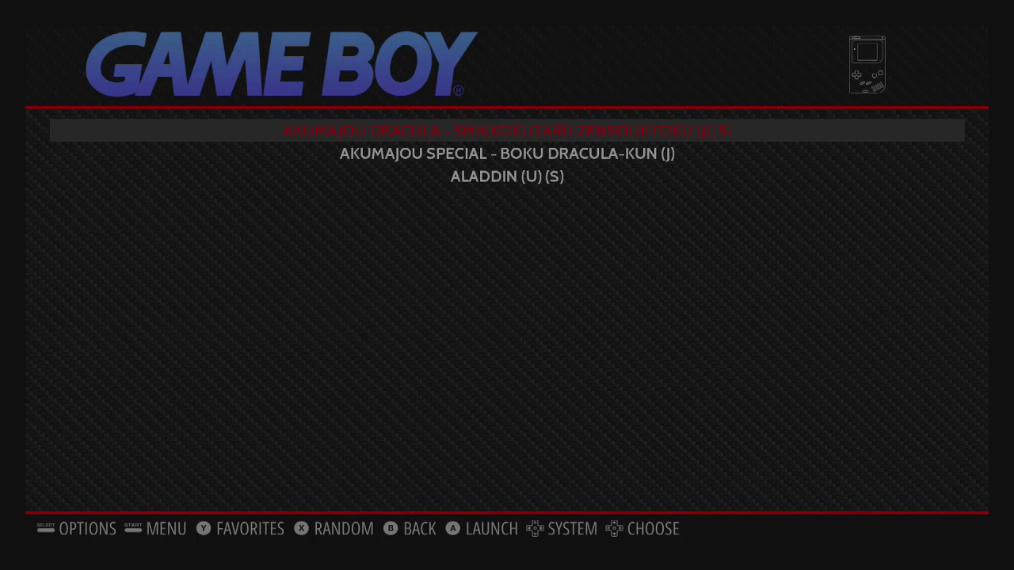
{"action": "key", "text": "Left"}
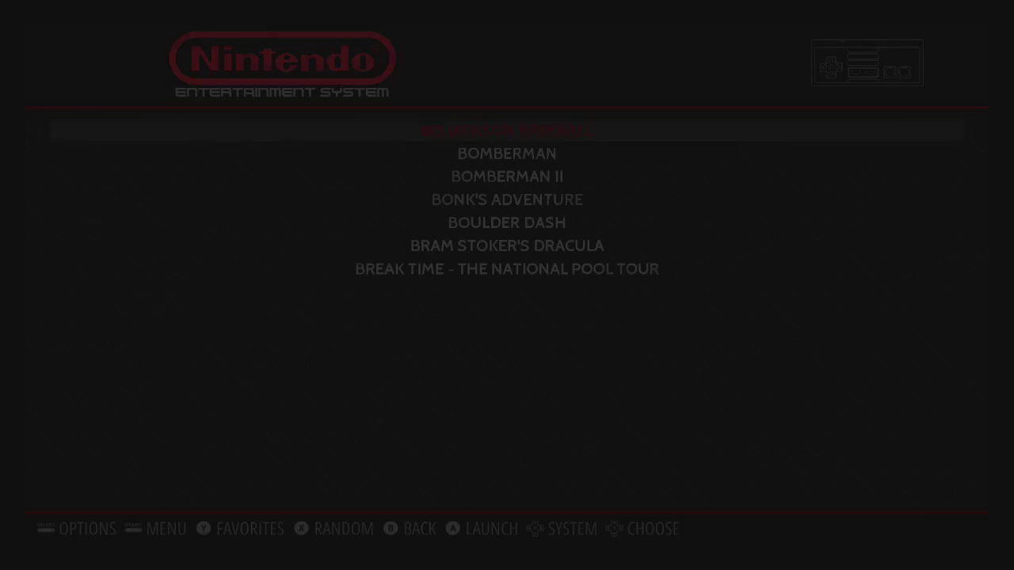
{"action": "key", "text": "Left"}
{"action": "key", "text": "Return"}
Go to the Super Nintendo game list and launch ActRaiser 2 (USA)
{"action": "key", "text": "Right"}
{"action": "key", "text": "Right"}
{"action": "key", "text": "Right"}
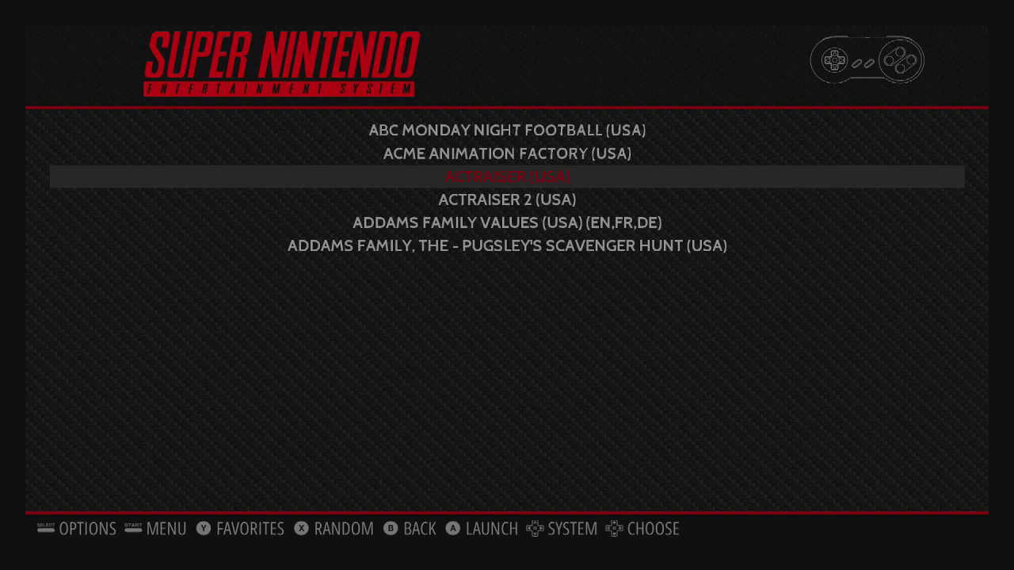
{"action": "key", "text": "Down"}
{"action": "key", "text": "Return"}
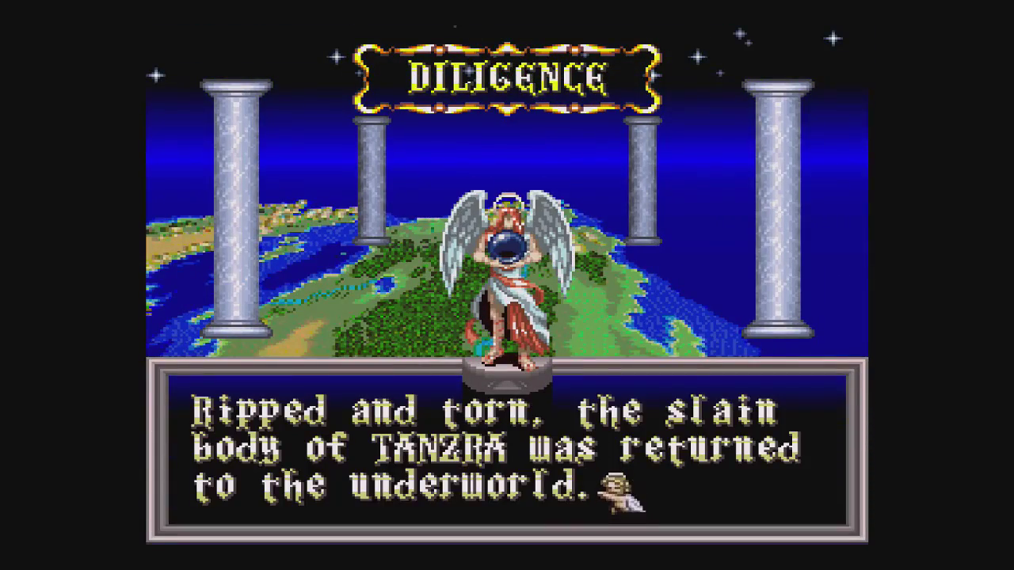
Set Bilinear Filtering to ON in RetroArch's video settings and return to the game
{"action": "key", "text": "F1"}
{"action": "key", "text": "Down"}
{"action": "key", "text": "Down"}
{"action": "key", "text": "Down"}
{"action": "key", "text": "Down"}
{"action": "key", "text": "BackSpace"}
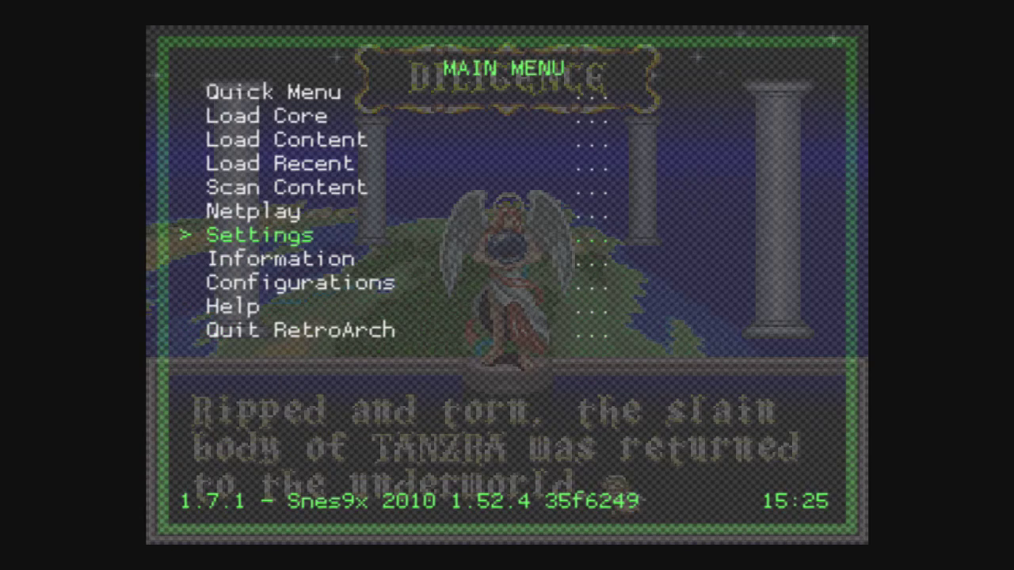
{"action": "key", "text": "Return"}
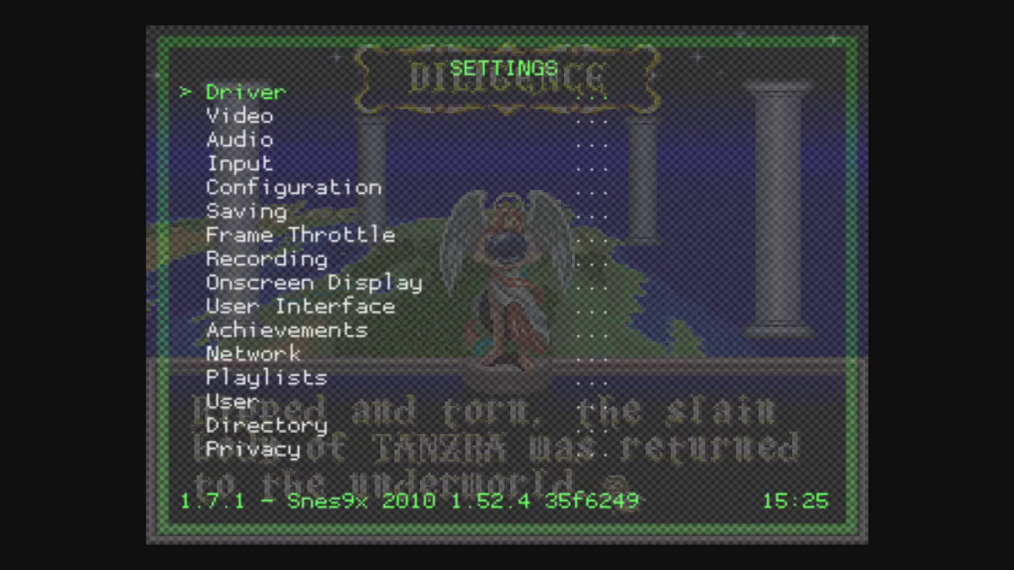
{"action": "key", "text": "Down"}
{"action": "key", "text": "Return"}
{"action": "key", "text": "Up"}
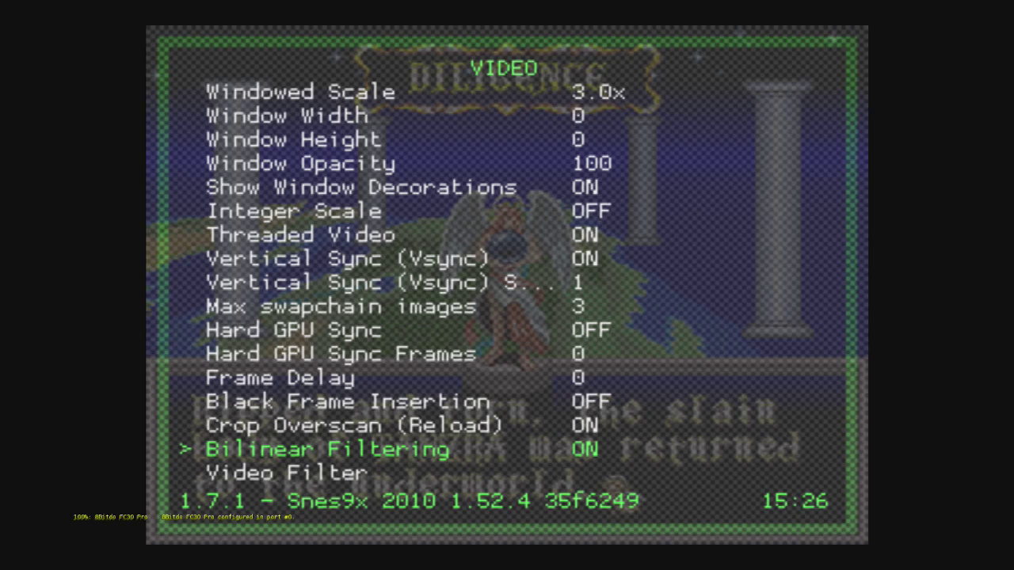
{"action": "key", "text": "F1"}
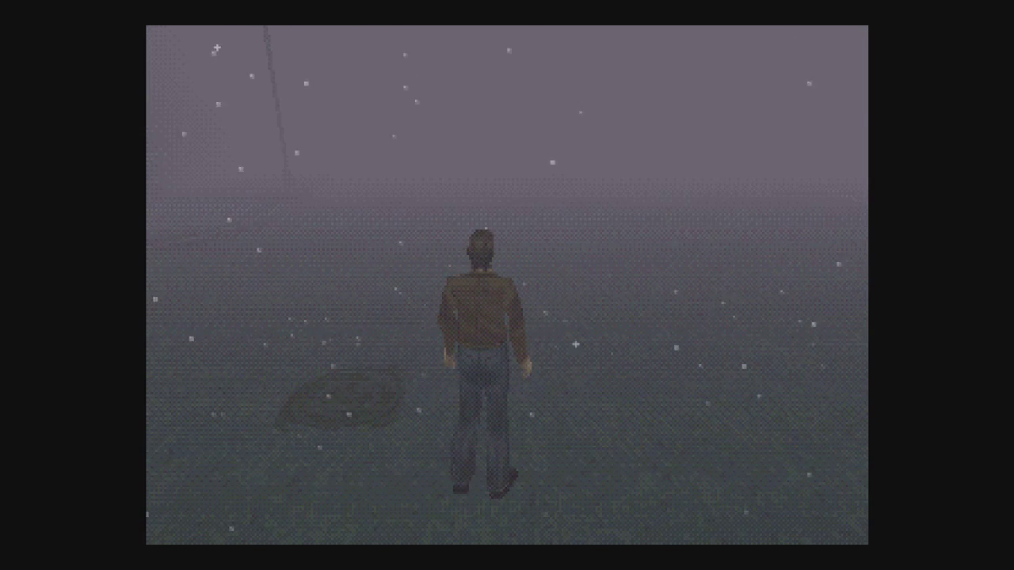
Set Enable Dithering to disabled in the PlayStation core options for Silent Hill and resume the game
{"action": "key", "text": "F1"}
{"action": "key", "text": "Down"}
{"action": "key", "text": "Down"}
{"action": "key", "text": "Down"}
{"action": "key", "text": "Down"}
{"action": "key", "text": "Down"}
{"action": "key", "text": "Down"}
{"action": "key", "text": "Down"}
{"action": "key", "text": "Down"}
{"action": "key", "text": "Return"}
{"action": "key", "text": "Down"}
{"action": "key", "text": "Down"}
{"action": "key", "text": "Down"}
{"action": "key", "text": "Down"}
{"action": "key", "text": "Down"}
{"action": "key", "text": "Down"}
{"action": "key", "text": "Down"}
{"action": "key", "text": "Down"}
{"action": "key", "text": "Down"}
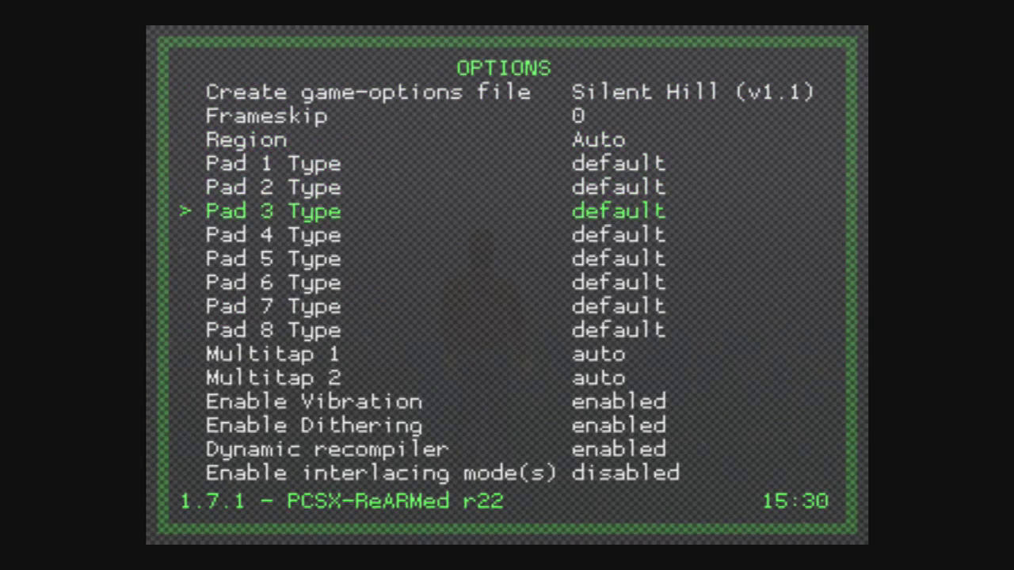
{"action": "key", "text": "Down"}
{"action": "key", "text": "Down"}
{"action": "key", "text": "Down"}
{"action": "key", "text": "Down"}
{"action": "key", "text": "Down"}
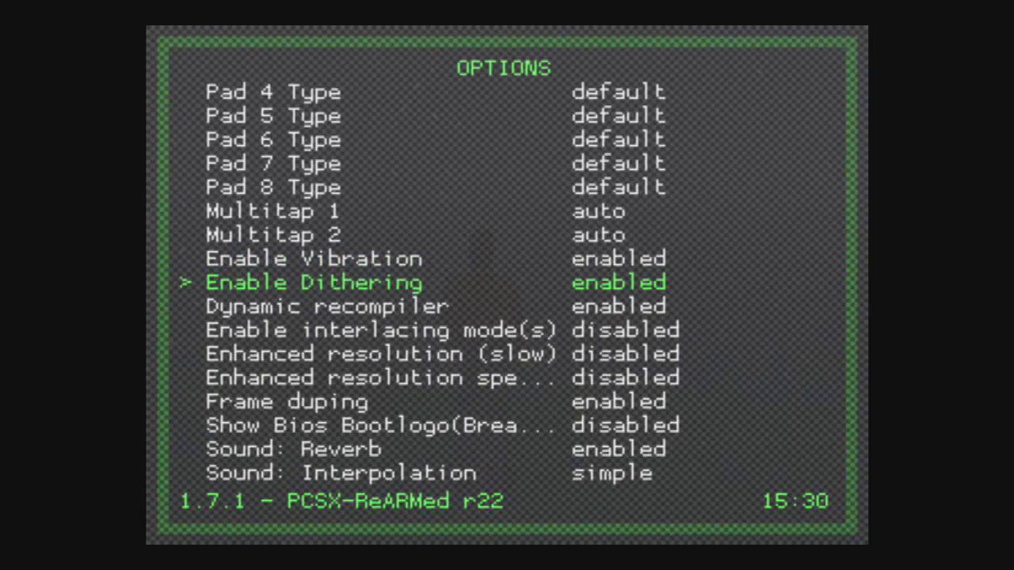
{"action": "key", "text": "BackSpace"}
{"action": "key", "text": "BackSpace"}
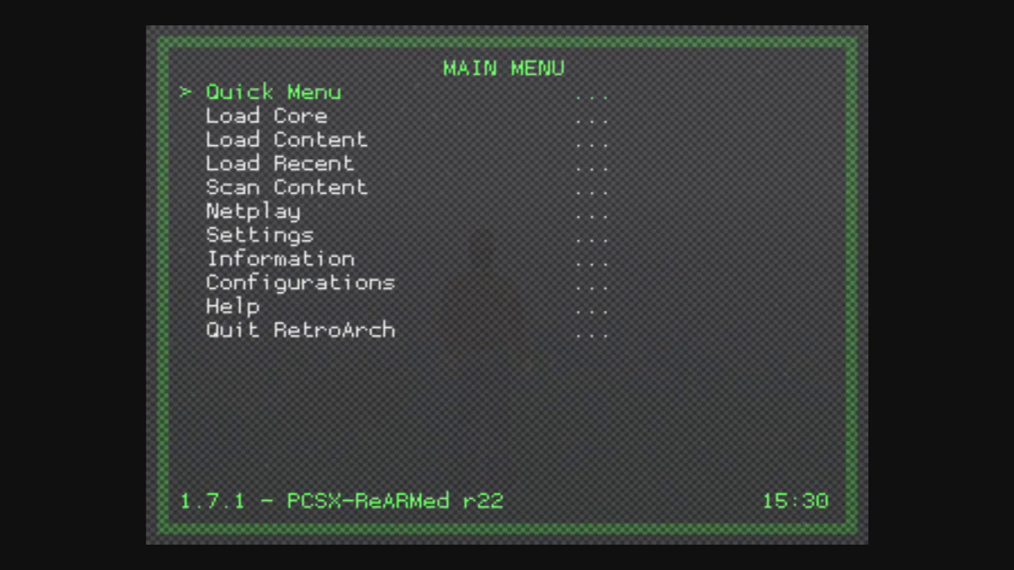
{"action": "key", "text": "Return"}
{"action": "key", "text": "Return"}
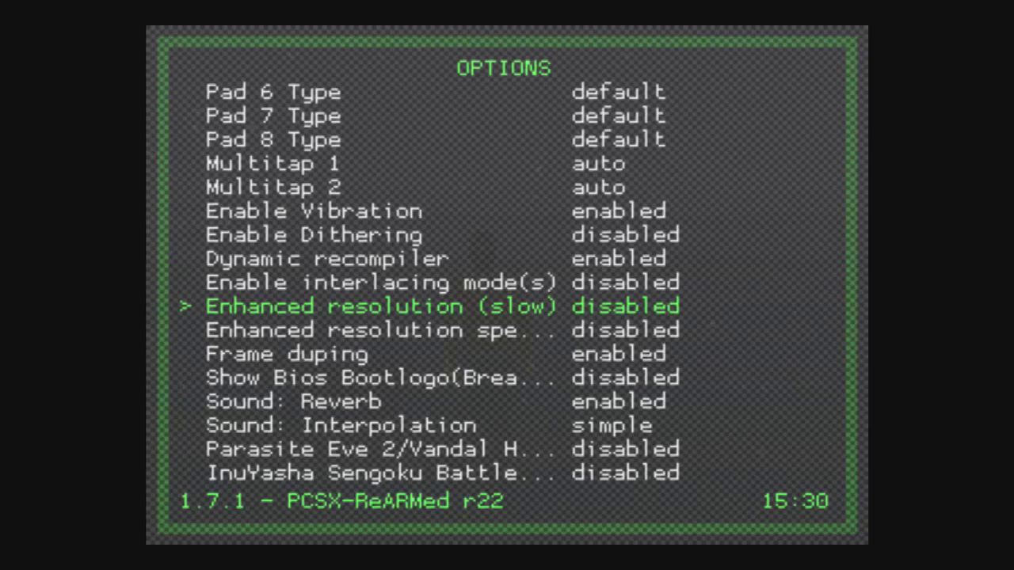
Leave the PlayStation core options and resume Silent Hill from the Quick Menu
{"action": "key", "text": "BackSpace"}
{"action": "key", "text": "BackSpace"}
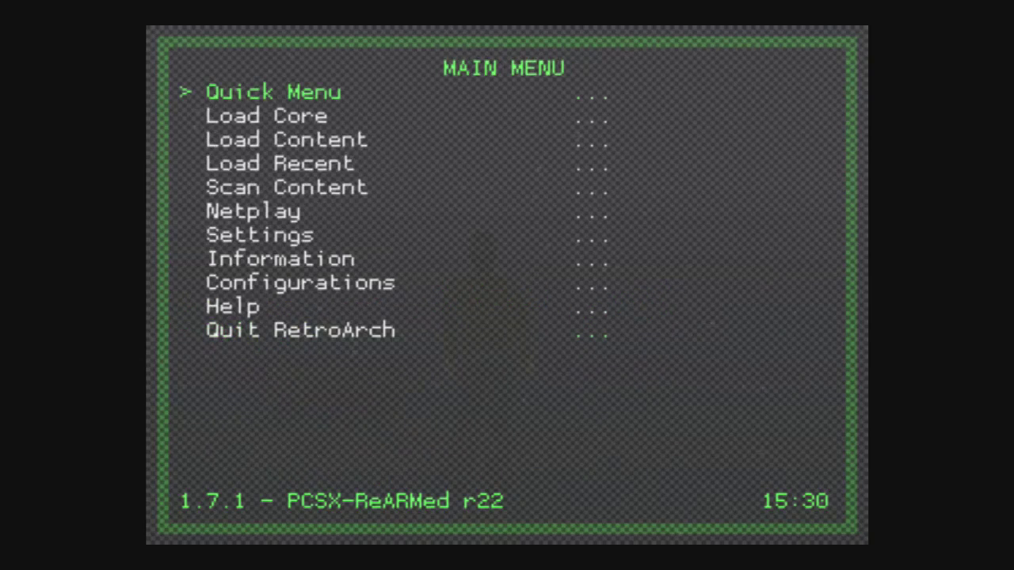
{"action": "key", "text": "Return"}
{"action": "key", "text": "Return"}
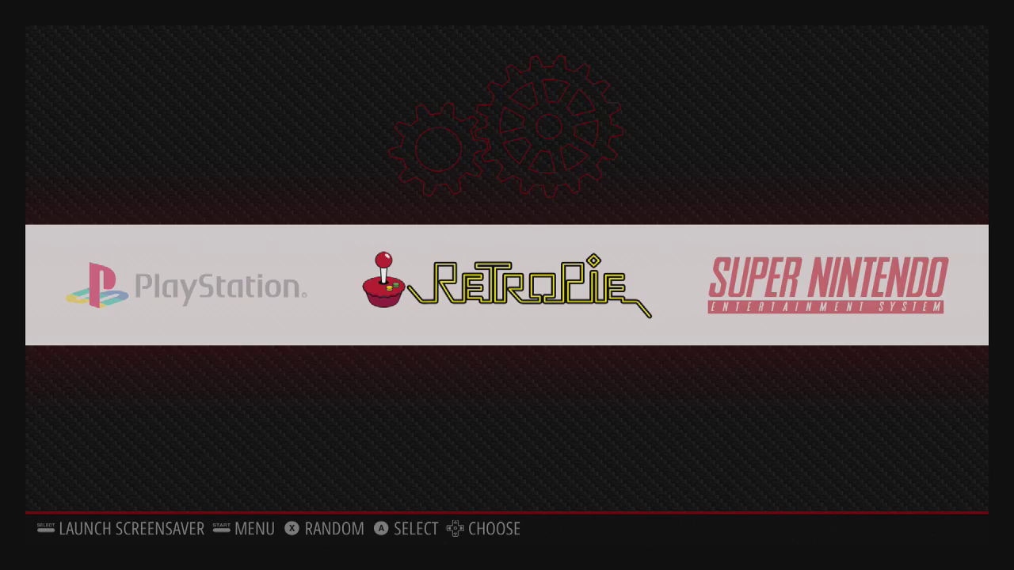
{"action": "key", "text": "Right"}
{"action": "key", "text": "Right"}
{"action": "key", "text": "Right"}
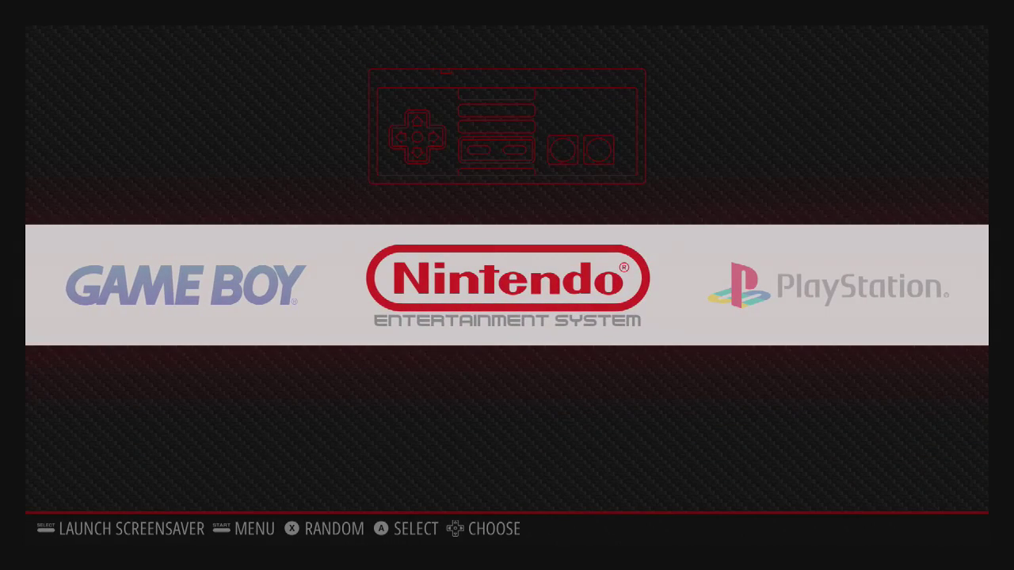
{"action": "key", "text": "Right"}
{"action": "key", "text": "Right"}
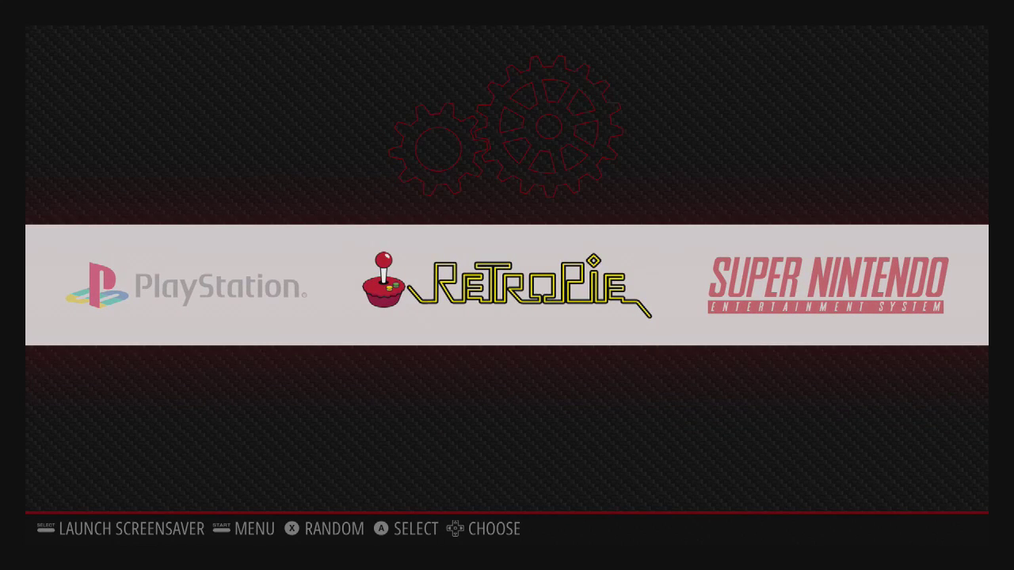
{"action": "key", "text": "Right"}
{"action": "key", "text": "Right"}
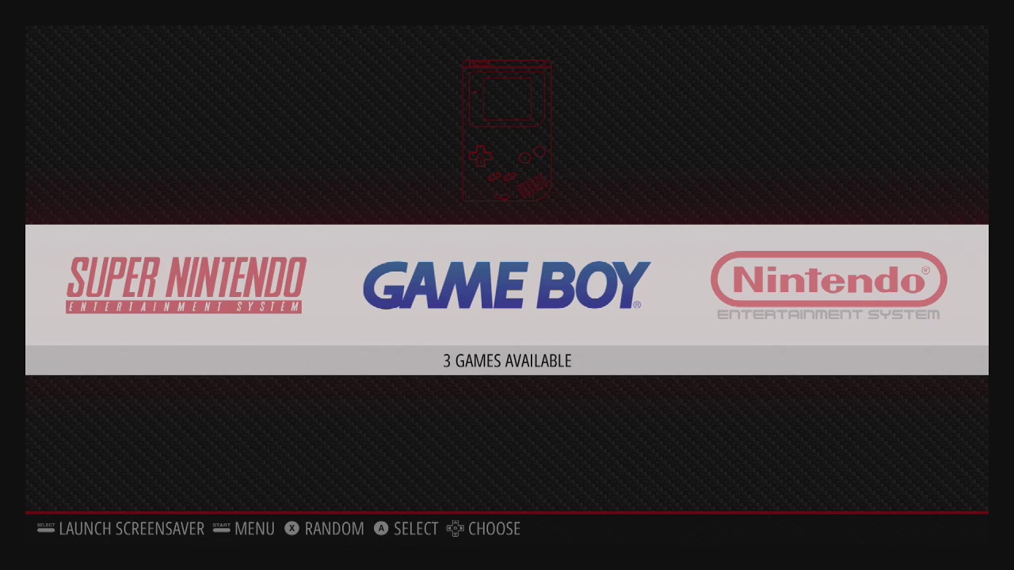
{"action": "key", "text": "Right"}
{"action": "key", "text": "Right"}
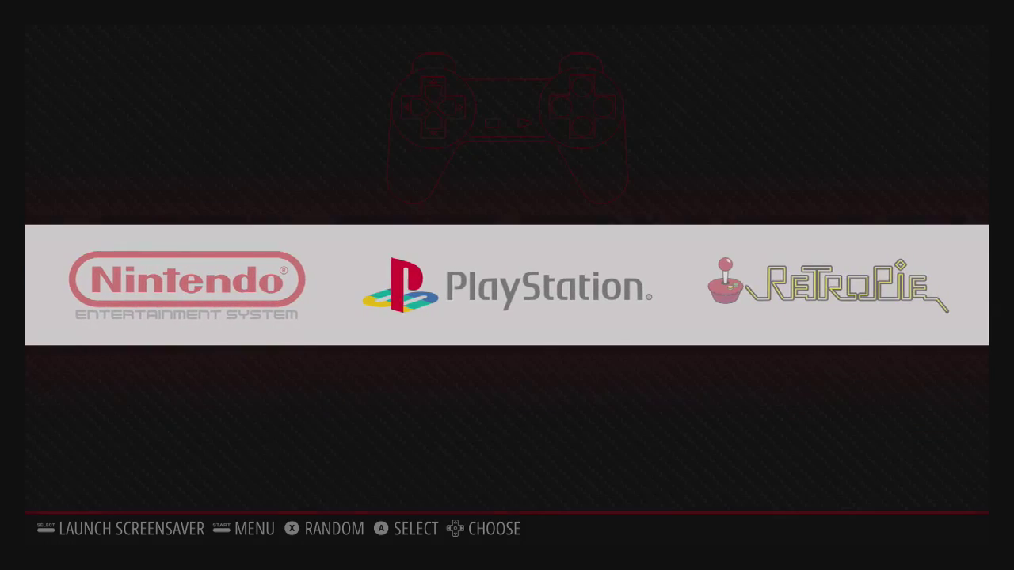
{"action": "key", "text": "Right"}
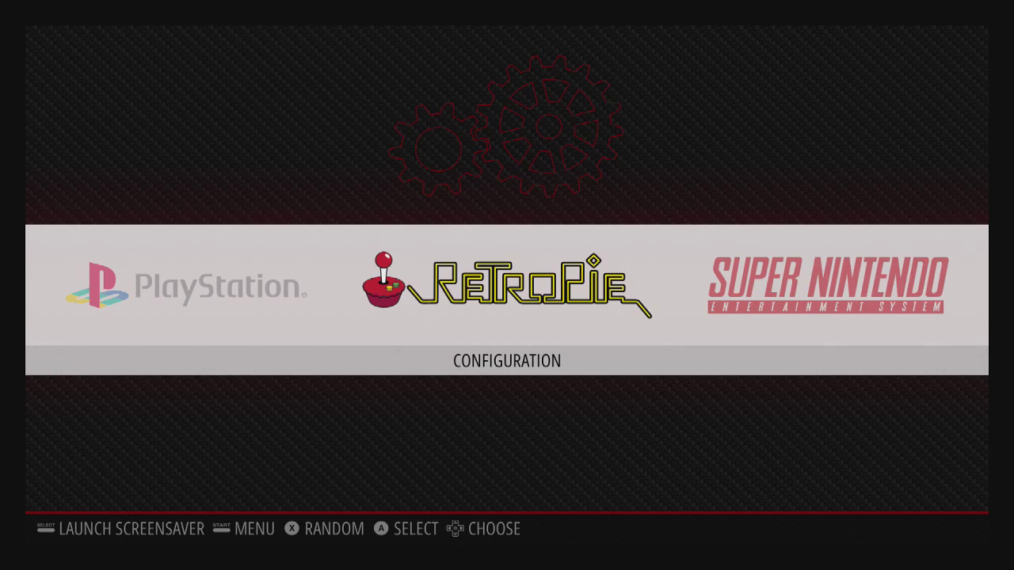
{"action": "key", "text": "Right"}
{"action": "key", "text": "Right"}
{"action": "key", "text": "Right"}
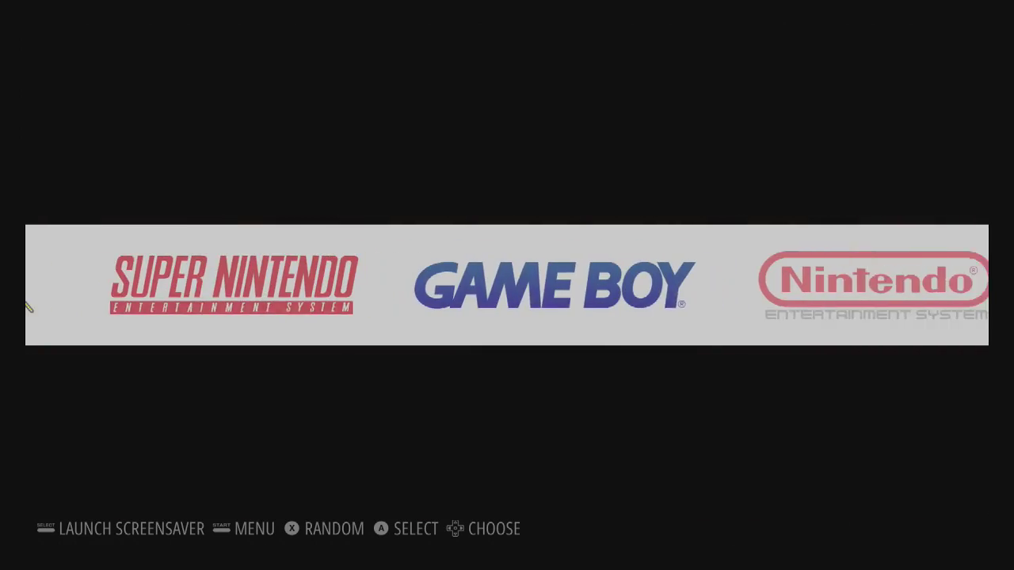